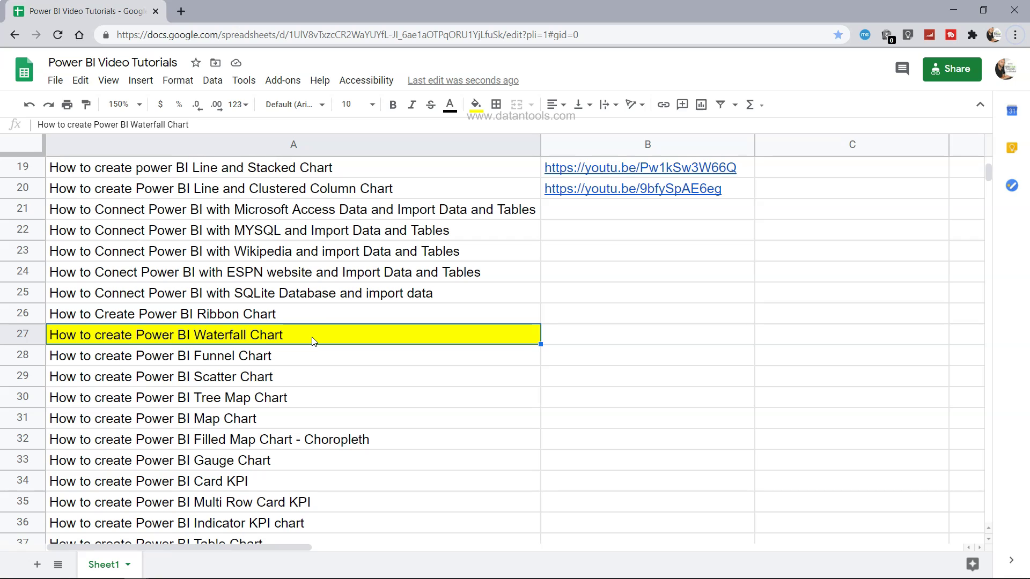
- Switch to the Power BI report showing the existing Sales waterfall chart
{"action": "key", "text": "alt+Tab"}
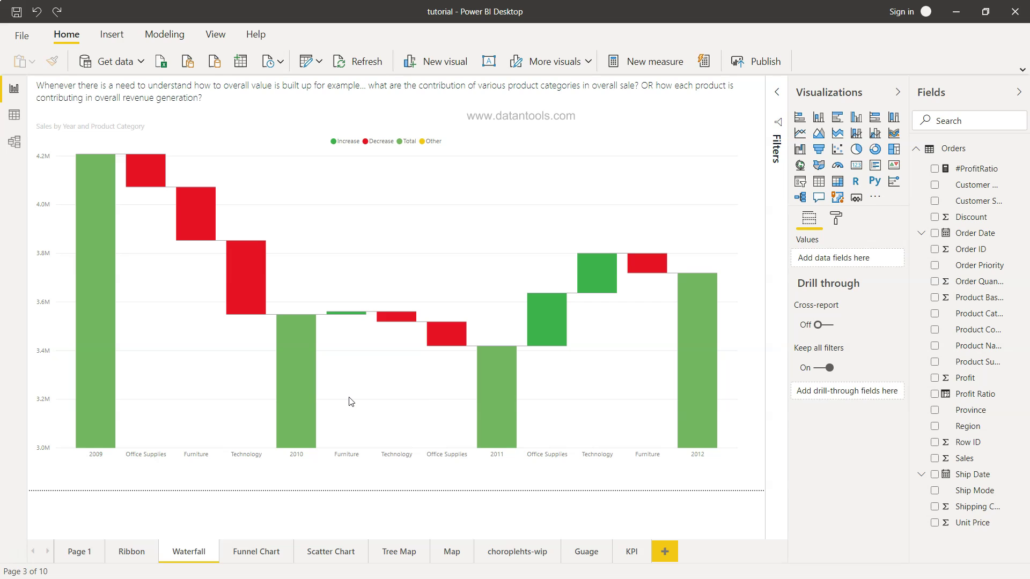
- Delete the old waterfall chart and add a new waterfall visual stretched over the page
{"action": "mouse_move", "coordinate": [451, 186]}
{"action": "left_click", "coordinate": [515, 158]}
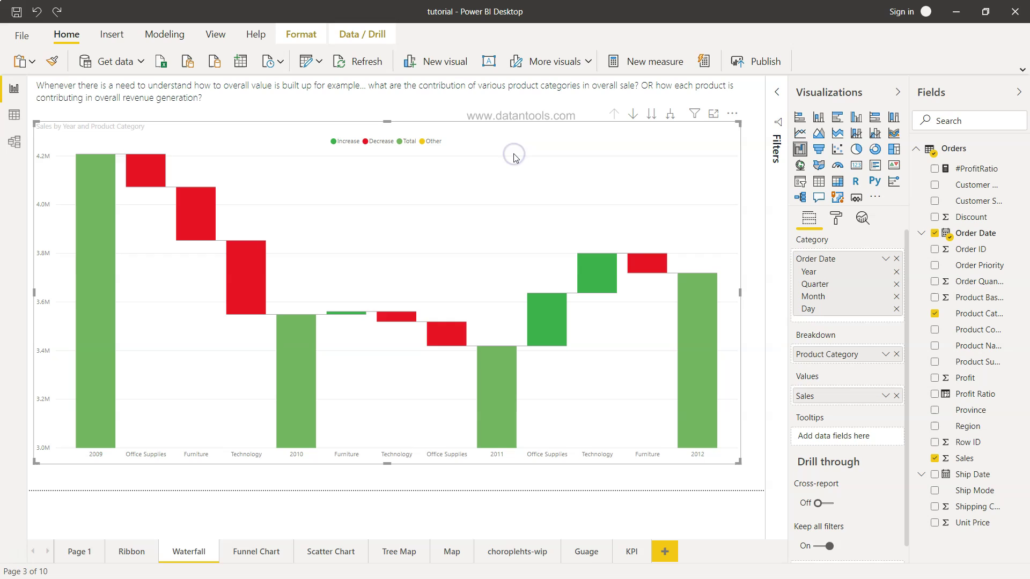
{"action": "key", "text": "Delete"}
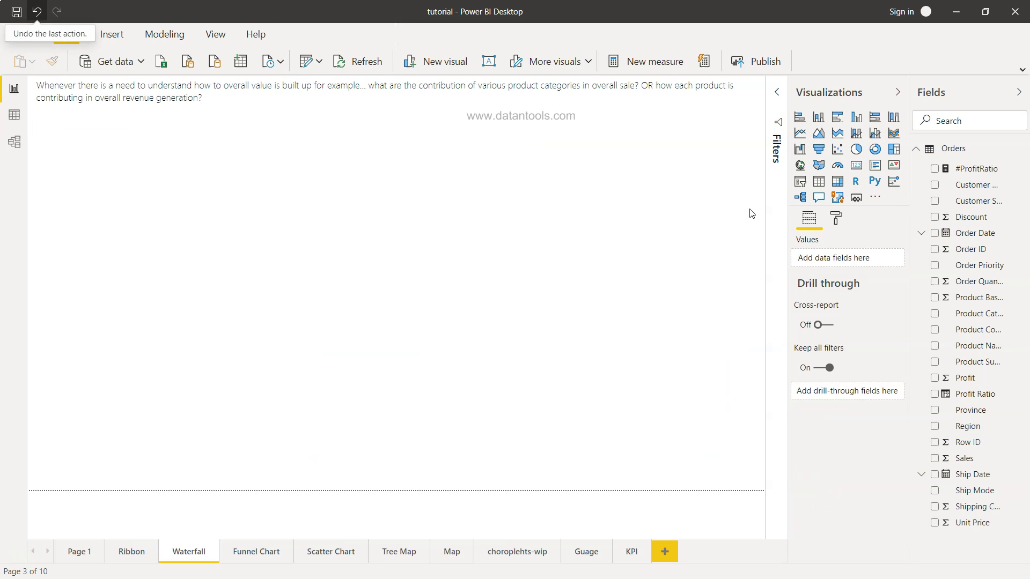
{"action": "left_click", "coordinate": [799, 150]}
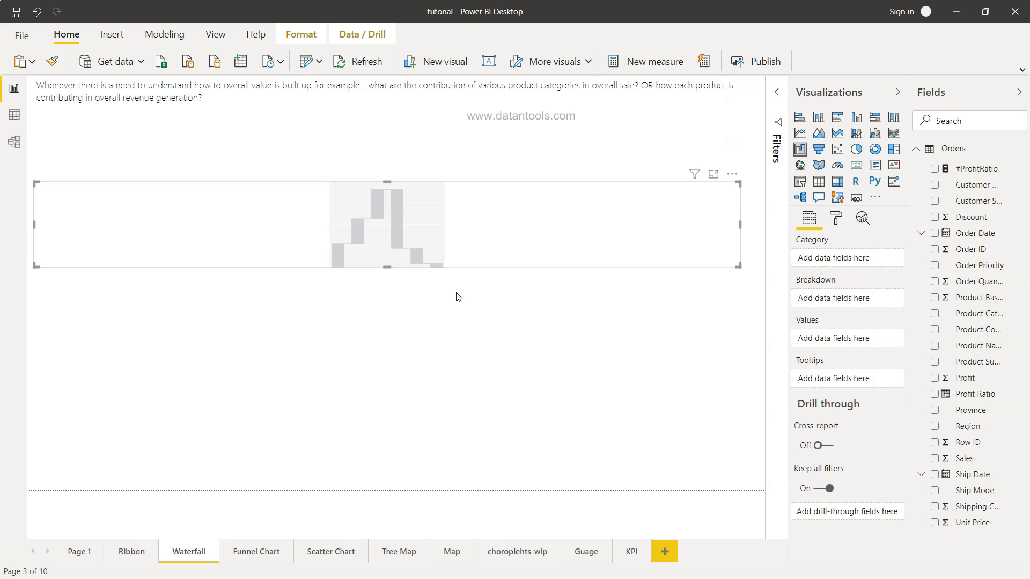
{"action": "left_click_drag", "start_coordinate": [389, 266], "coordinate": [388, 489]}
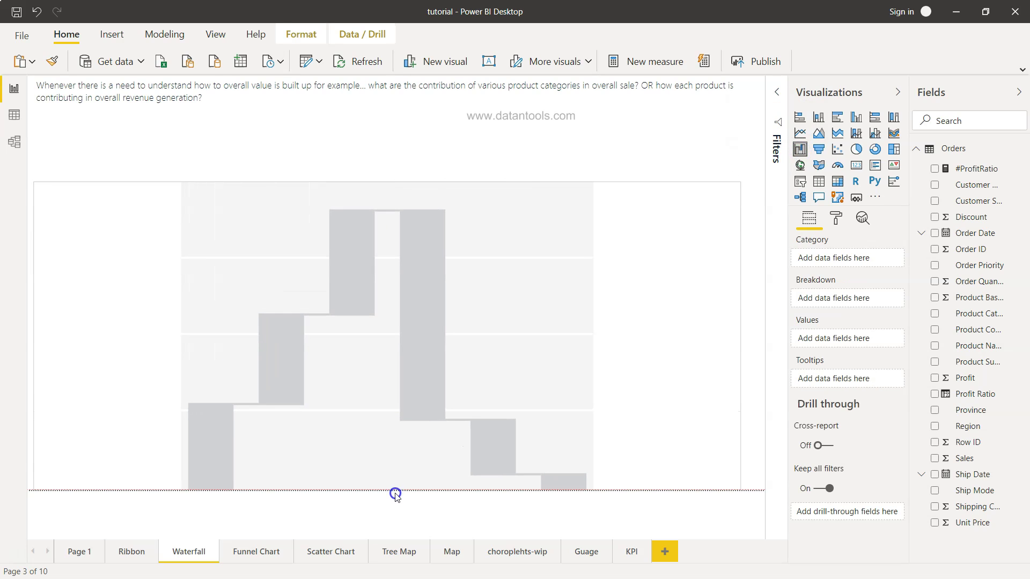
{"action": "left_click_drag", "start_coordinate": [387, 182], "coordinate": [401, 125]}
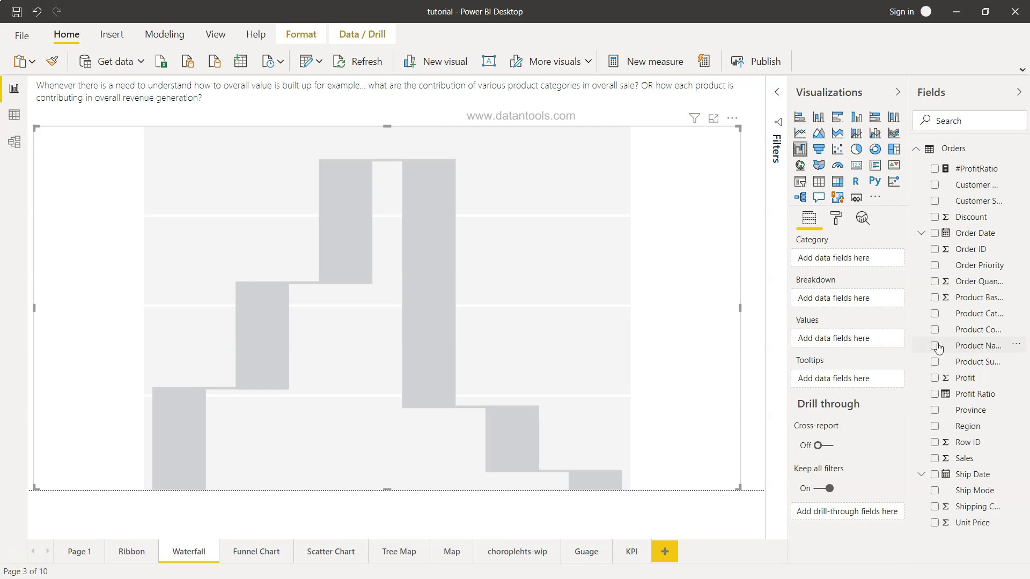
- Set Order Date (Year only) as category, Product Category as breakdown and Sales as values
{"action": "left_click", "coordinate": [935, 233]}
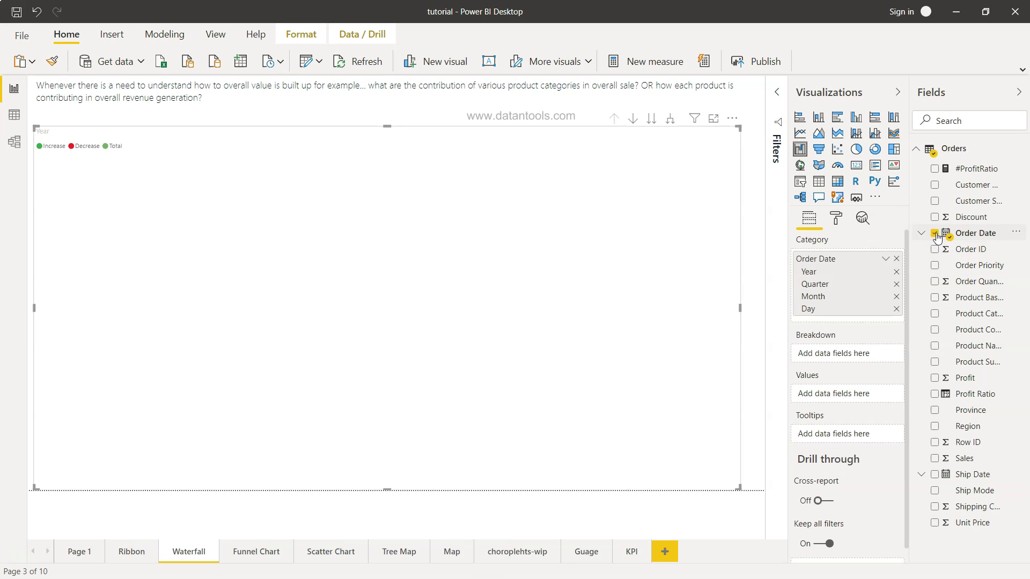
{"action": "left_click", "coordinate": [895, 309]}
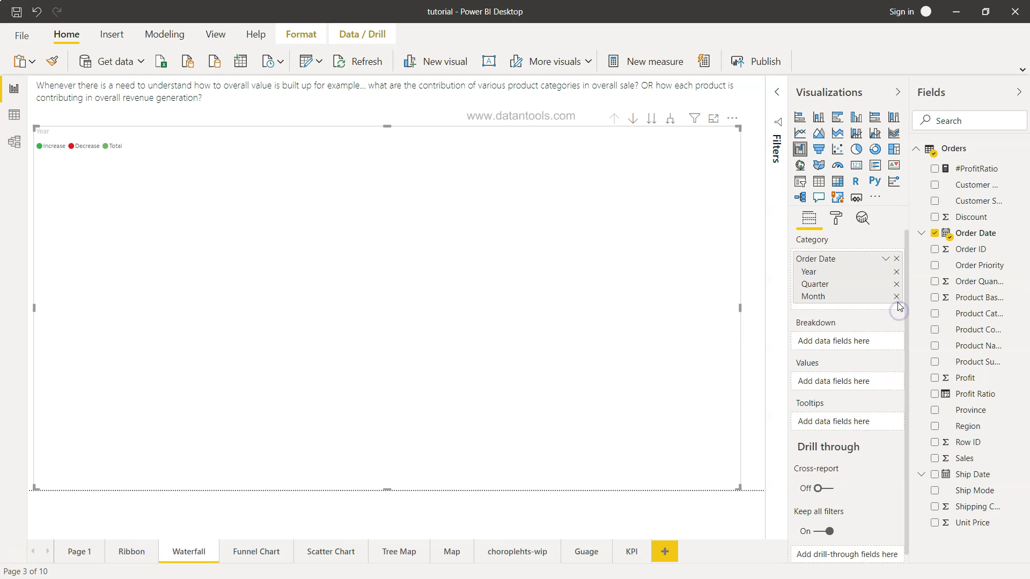
{"action": "left_click", "coordinate": [895, 297]}
{"action": "left_click", "coordinate": [895, 284]}
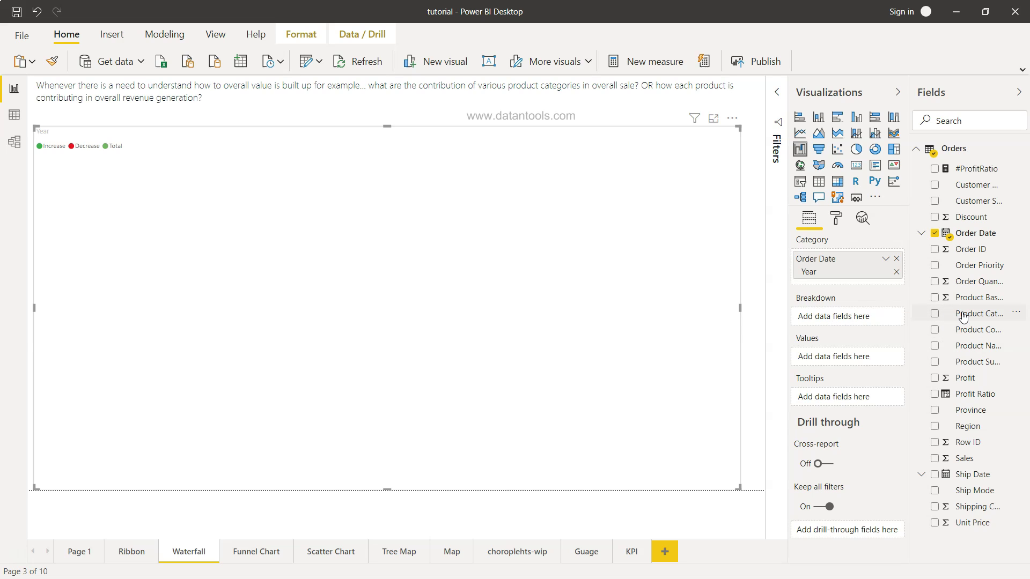
{"action": "left_click", "coordinate": [936, 314]}
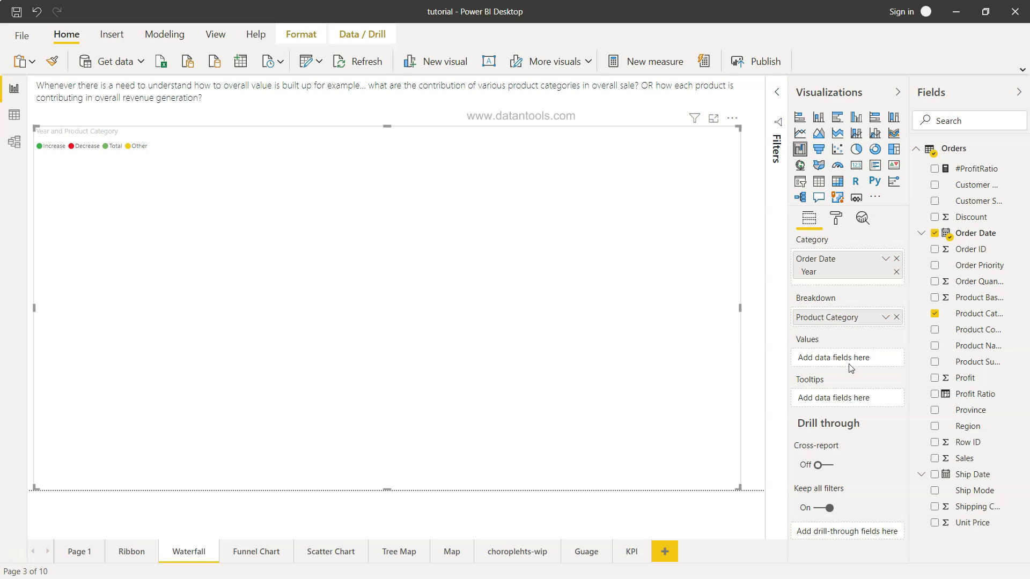
{"action": "left_click", "coordinate": [934, 459]}
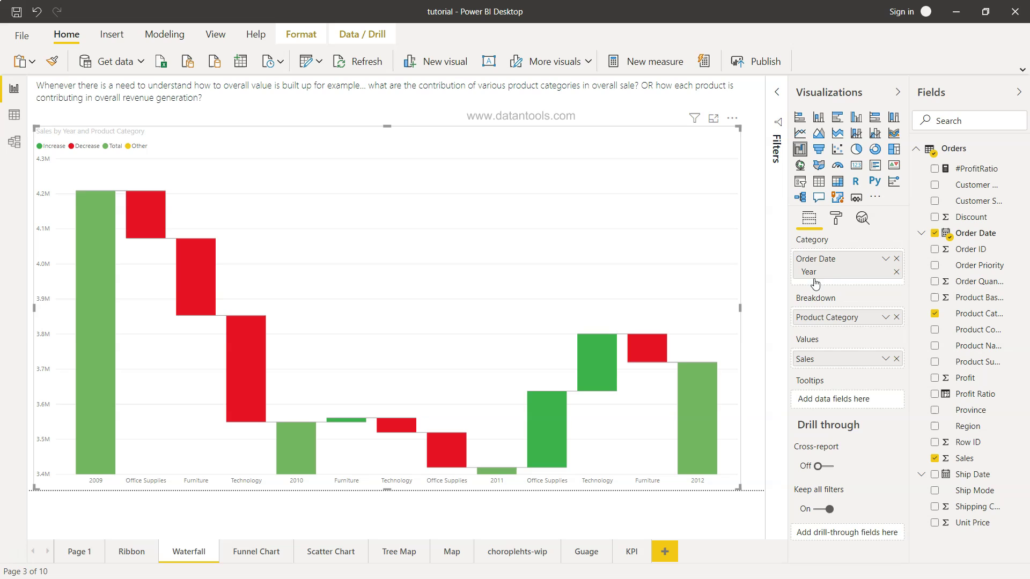
- Set the Y axis Start value to 3000000 in the chart's format settings
{"action": "left_click", "coordinate": [835, 219]}
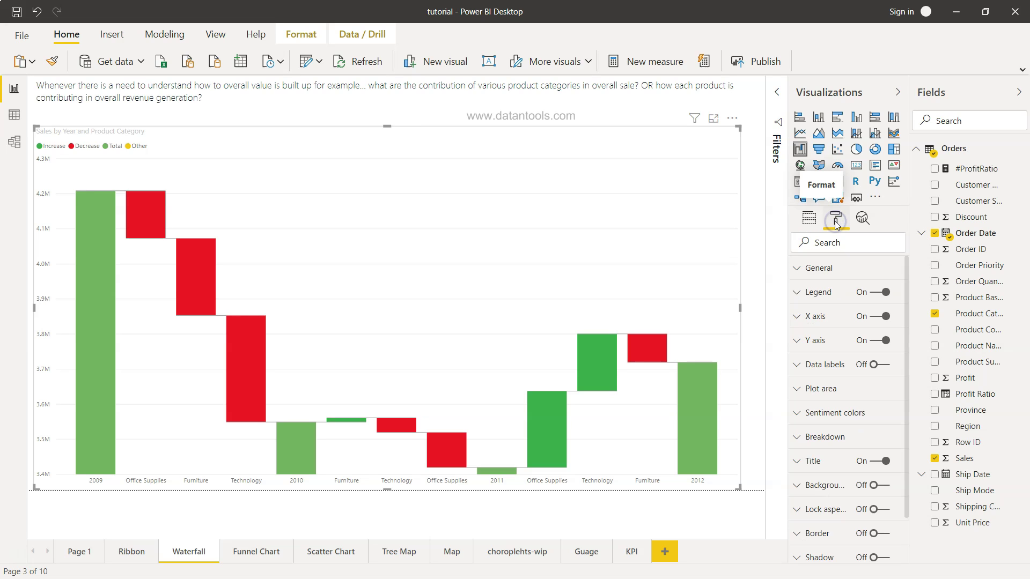
{"action": "left_click", "coordinate": [801, 342]}
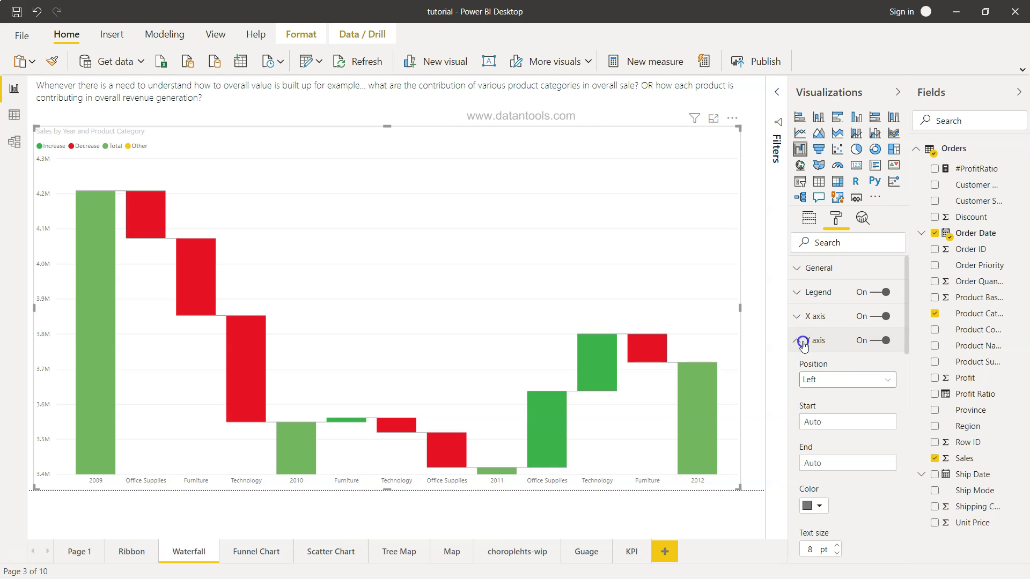
{"action": "left_click", "coordinate": [801, 342]}
{"action": "scroll", "coordinate": [848, 413], "scroll_direction": "down", "scroll_amount": 2}
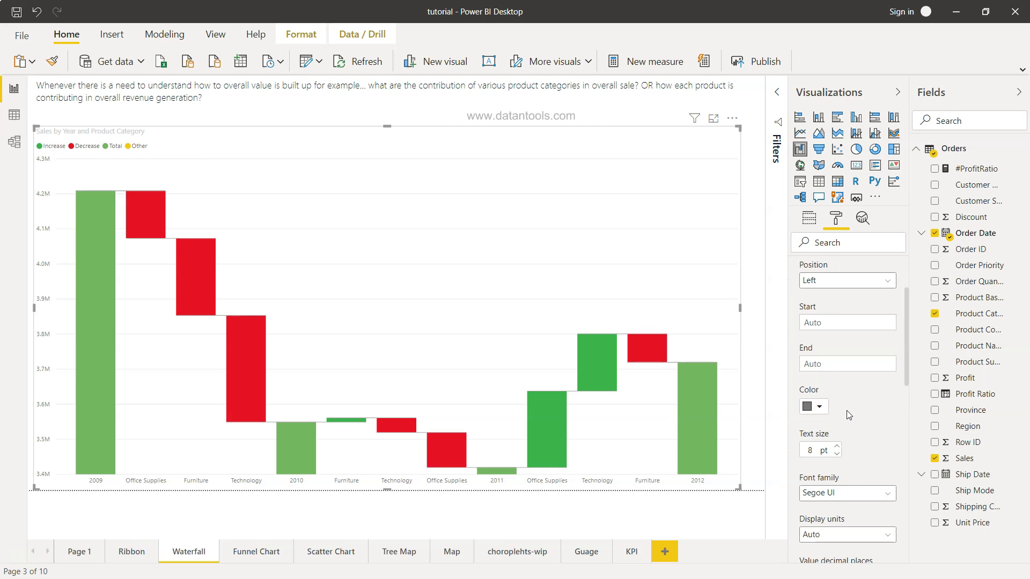
{"action": "scroll", "coordinate": [848, 414], "scroll_direction": "down", "scroll_amount": 2}
{"action": "scroll", "coordinate": [848, 414], "scroll_direction": "down", "scroll_amount": 2}
{"action": "scroll", "coordinate": [849, 415], "scroll_direction": "down", "scroll_amount": 2}
{"action": "scroll", "coordinate": [848, 415], "scroll_direction": "down", "scroll_amount": 2}
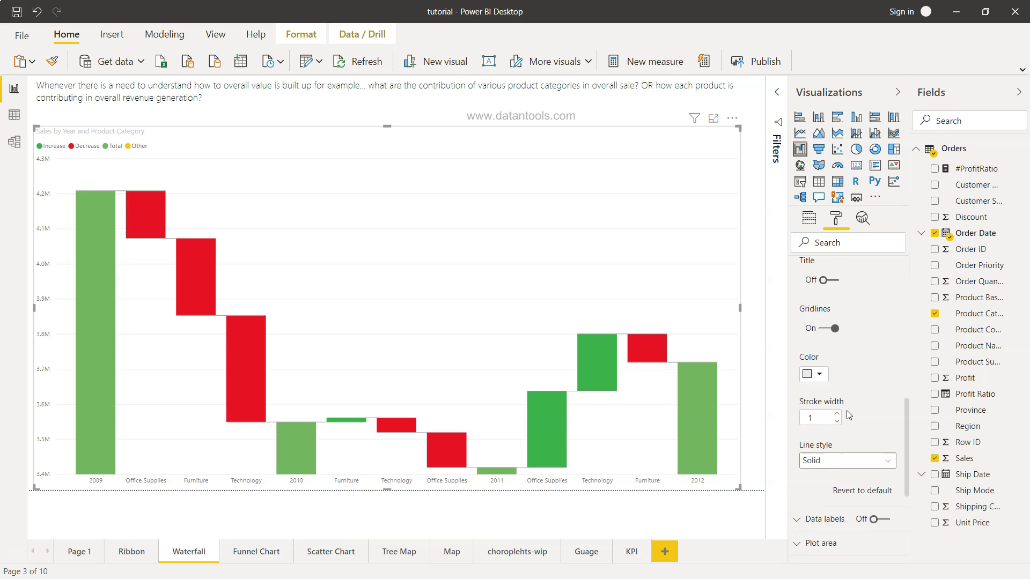
{"action": "scroll", "coordinate": [848, 416], "scroll_direction": "down", "scroll_amount": 2}
{"action": "scroll", "coordinate": [849, 415], "scroll_direction": "down", "scroll_amount": 2}
{"action": "scroll", "coordinate": [848, 415], "scroll_direction": "up", "scroll_amount": 3}
{"action": "scroll", "coordinate": [848, 415], "scroll_direction": "up", "scroll_amount": 3}
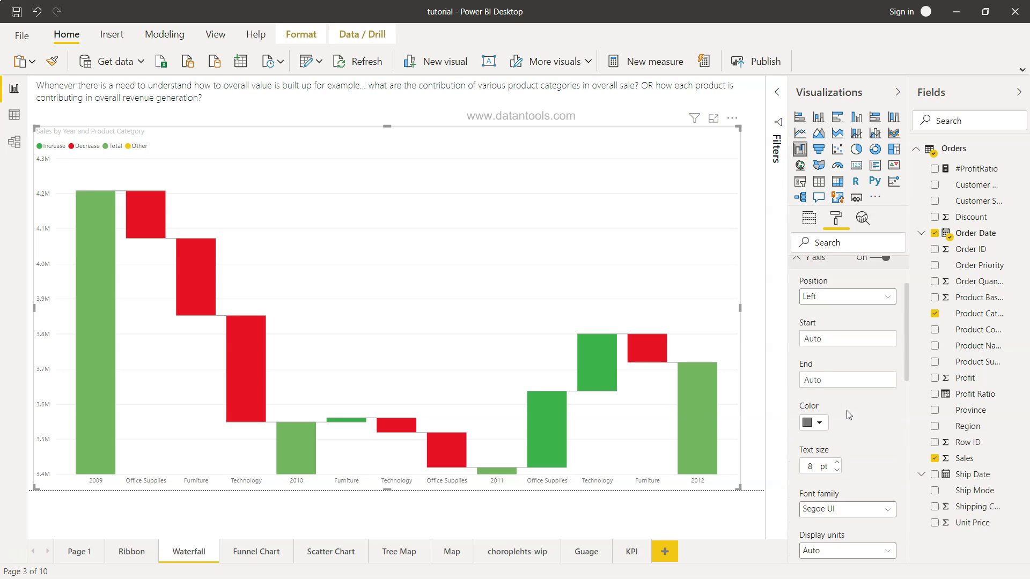
{"action": "scroll", "coordinate": [848, 415], "scroll_direction": "up", "scroll_amount": 2}
{"action": "scroll", "coordinate": [848, 415], "scroll_direction": "up", "scroll_amount": 2}
{"action": "left_click", "coordinate": [847, 422]}
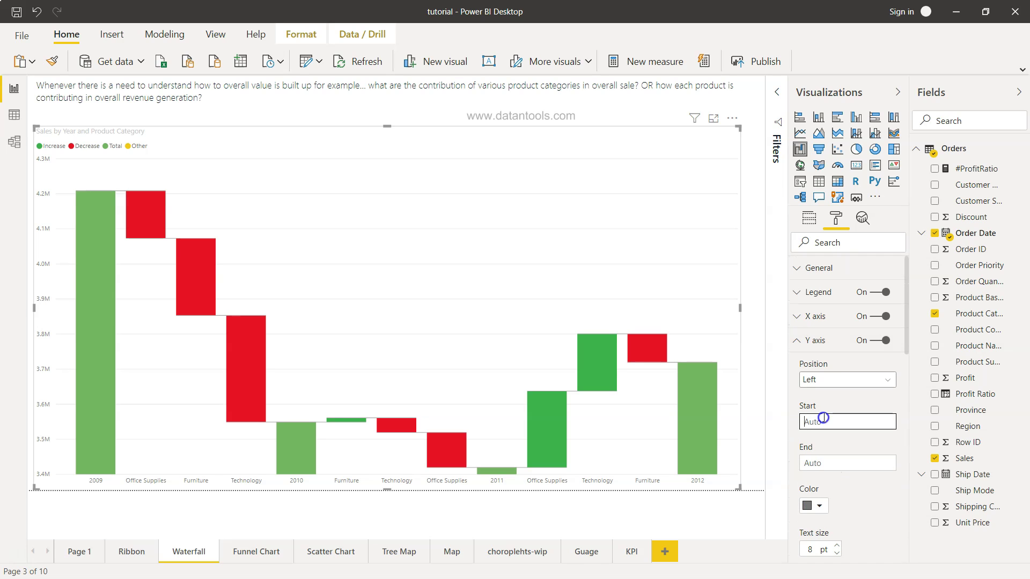
{"action": "left_click", "coordinate": [833, 461]}
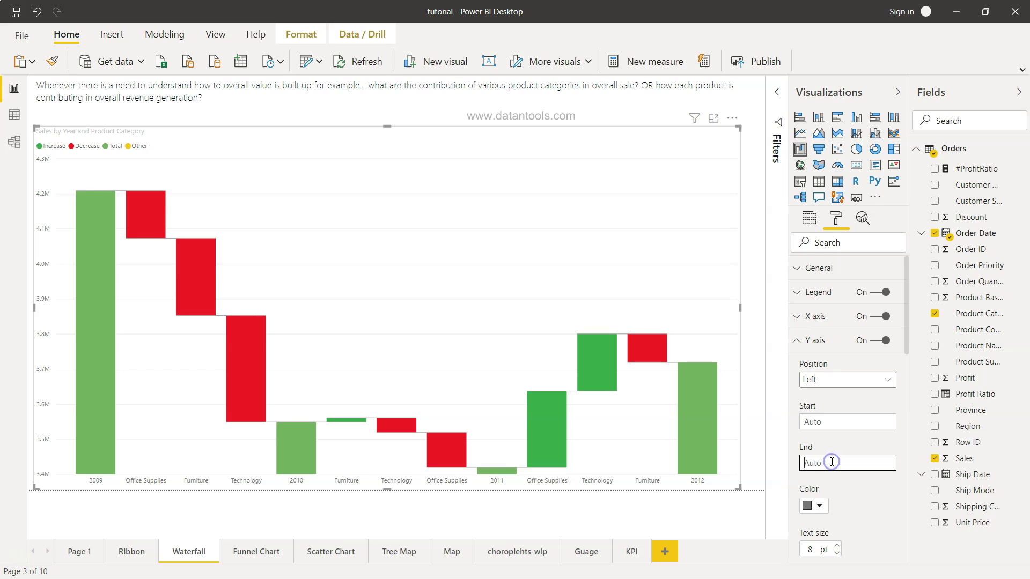
{"action": "left_click", "coordinate": [837, 423]}
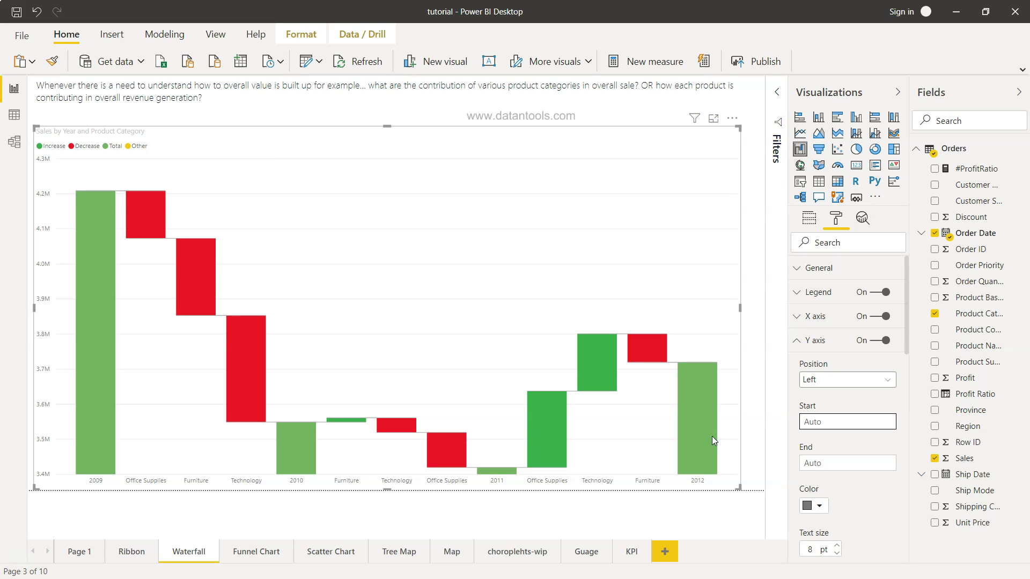
{"action": "type", "text": "1"}
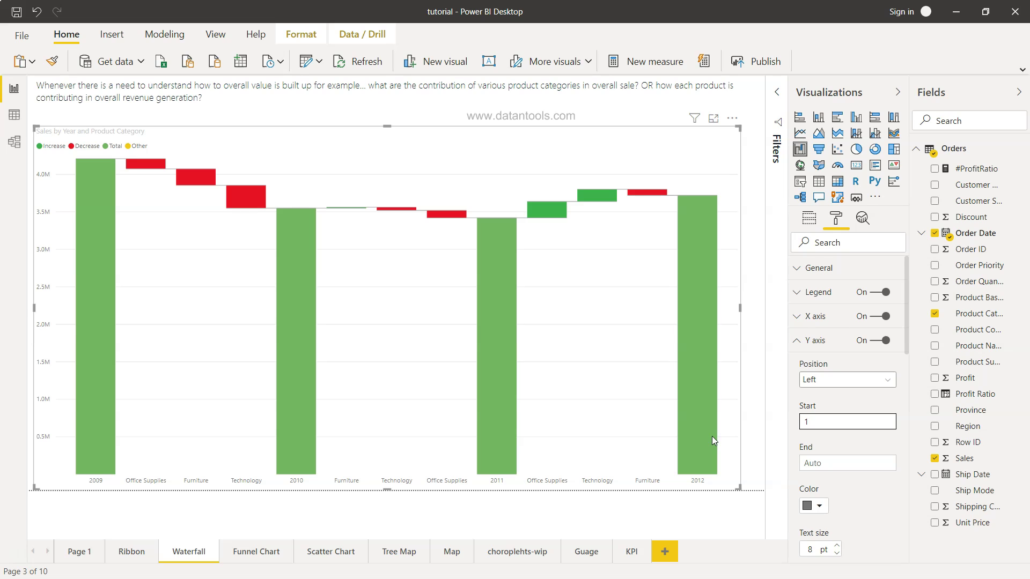
{"action": "type", "text": "00000"}
{"action": "type", "text": "00"}
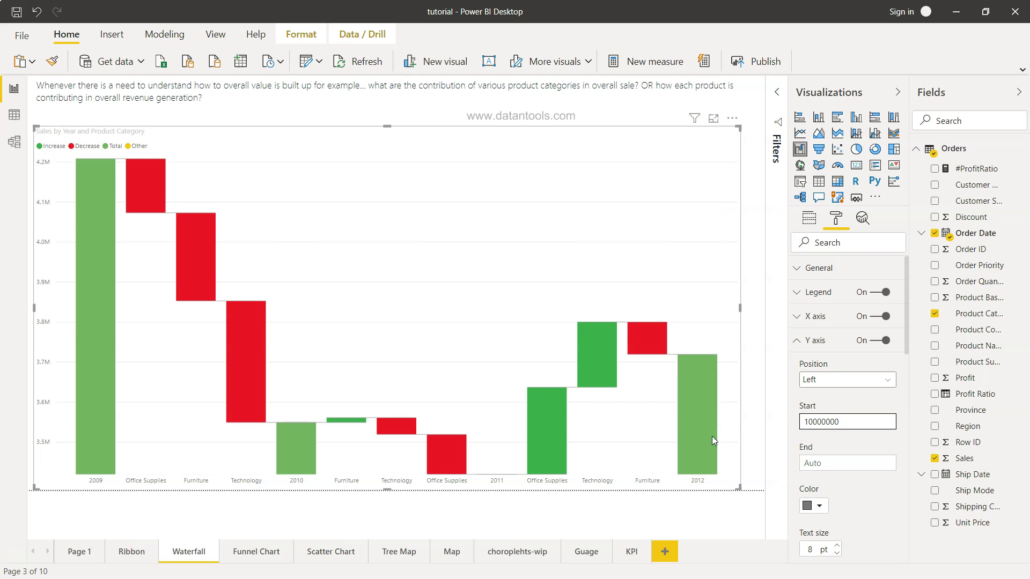
{"action": "key", "text": "BackSpace"}
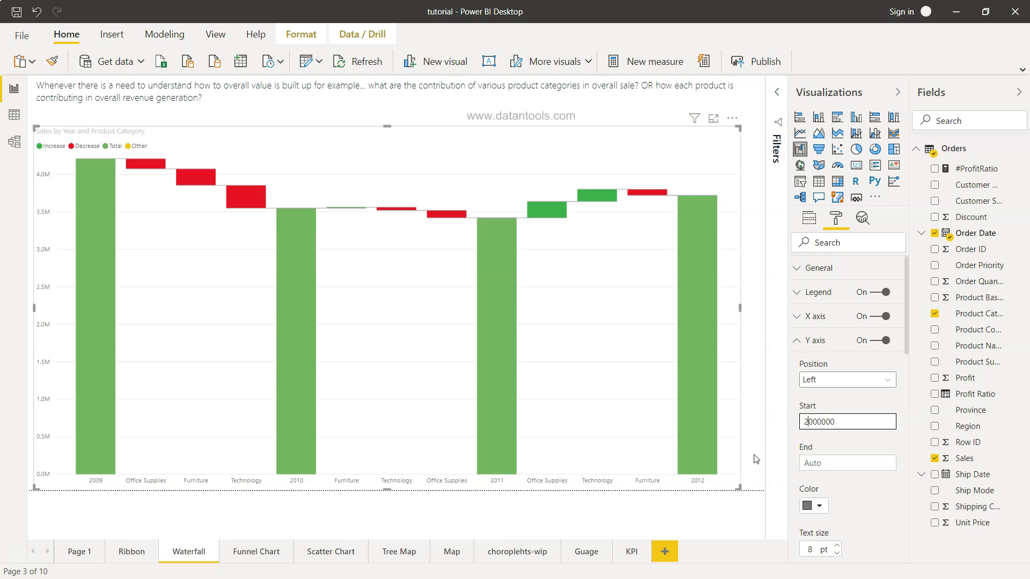
{"action": "type", "text": "2"}
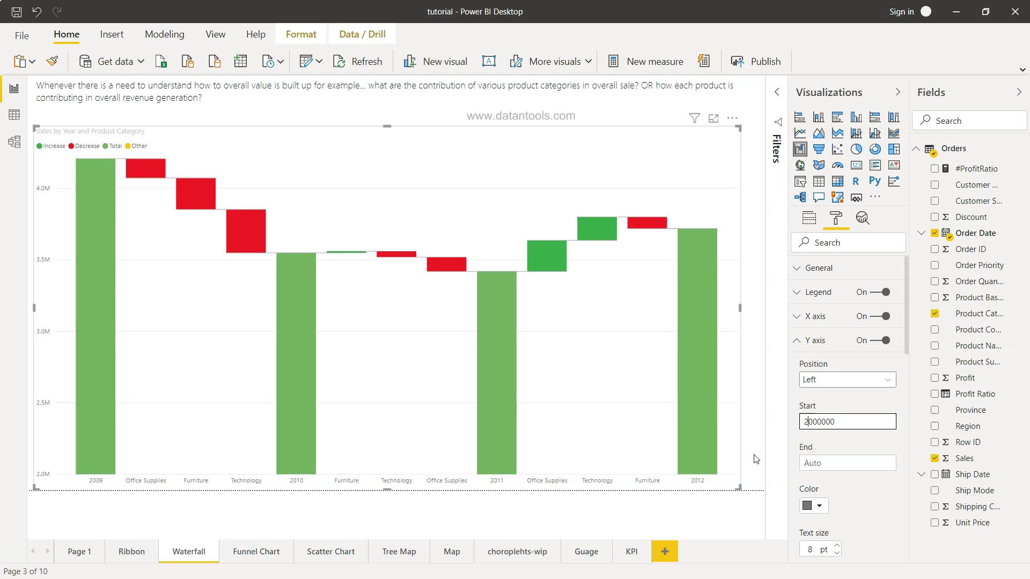
{"action": "key", "text": "BackSpace"}
{"action": "type", "text": "3"}
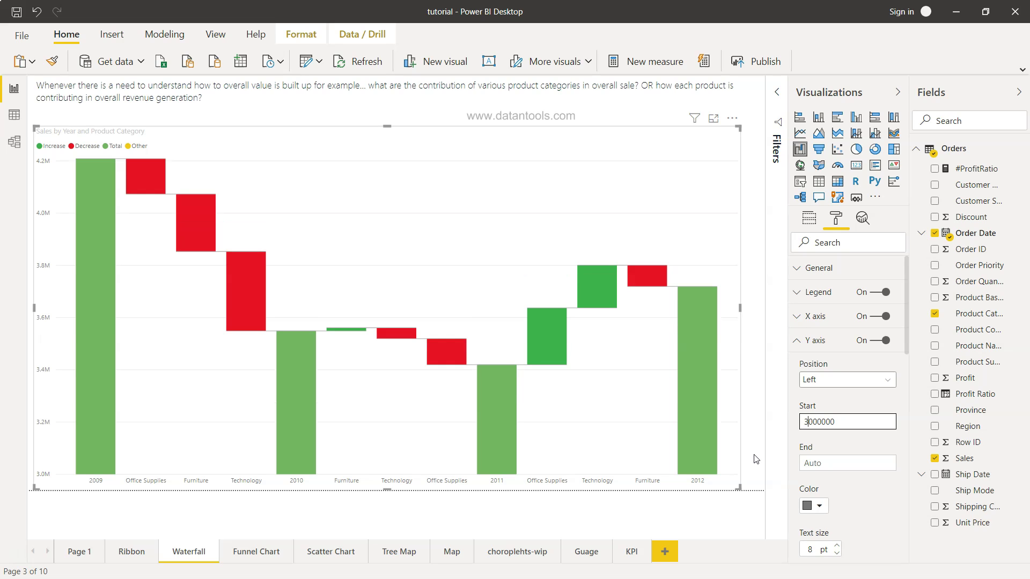
{"action": "left_click", "coordinate": [602, 430]}
{"action": "scroll", "coordinate": [835, 413], "scroll_direction": "down", "scroll_amount": 1}
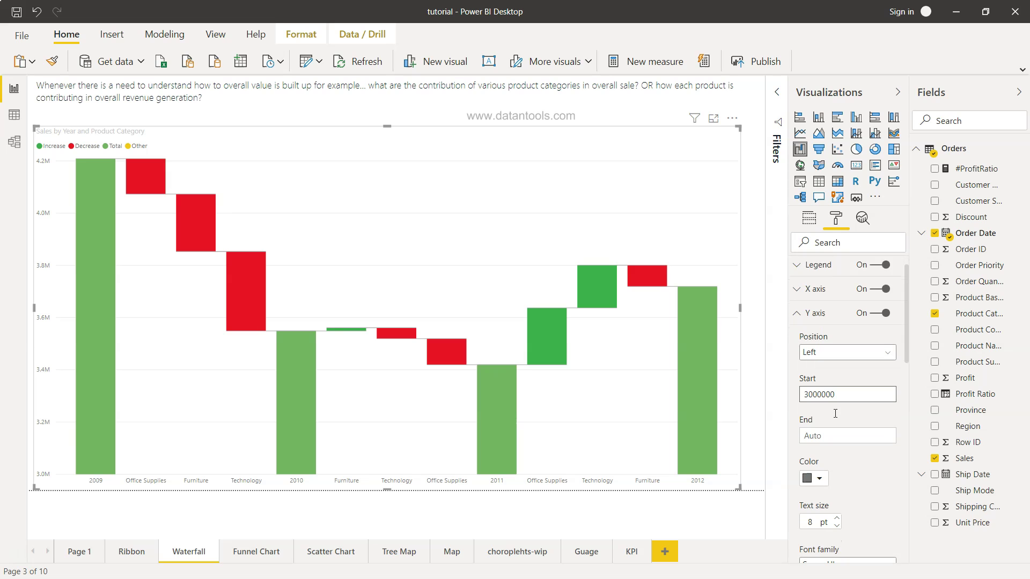
{"action": "left_click", "coordinate": [846, 383]}
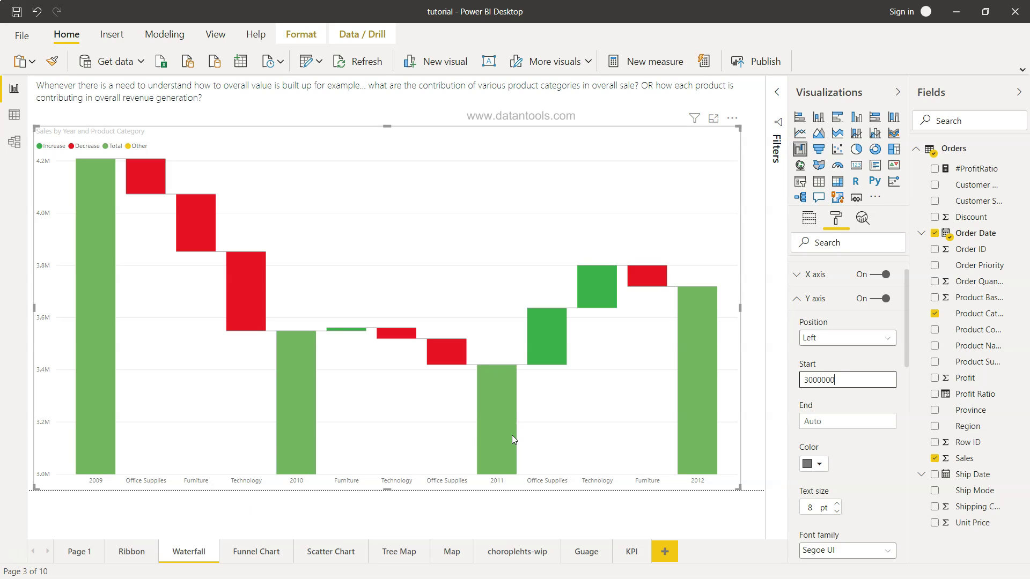
{"action": "scroll", "coordinate": [869, 475], "scroll_direction": "down", "scroll_amount": 3}
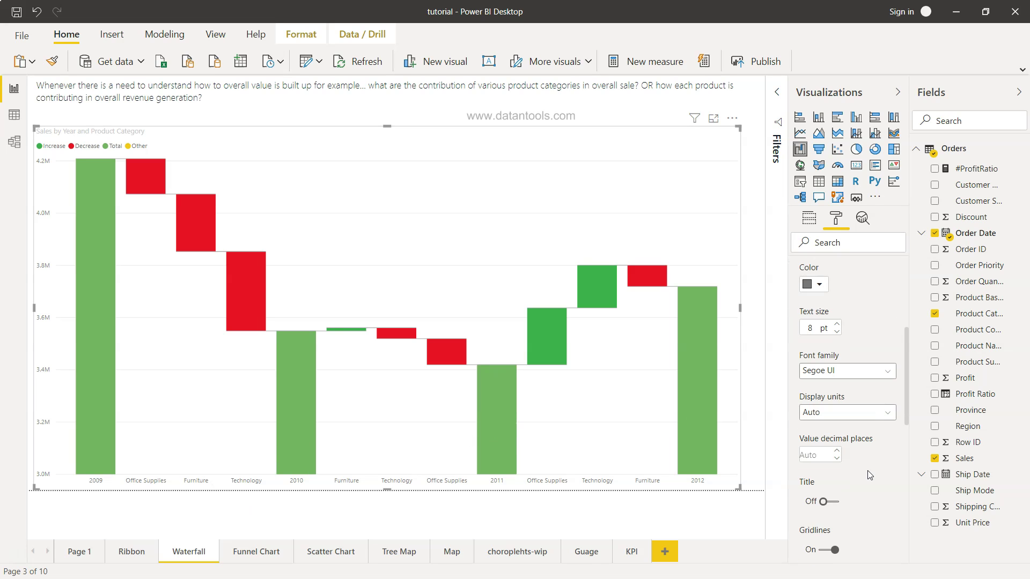
{"action": "scroll", "coordinate": [869, 475], "scroll_direction": "down", "scroll_amount": 3}
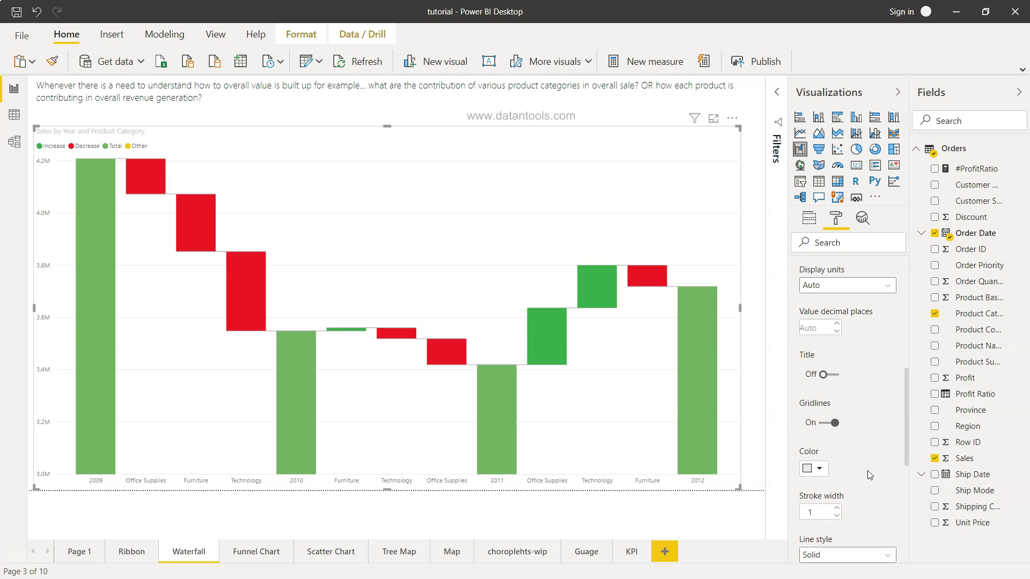
{"action": "scroll", "coordinate": [868, 476], "scroll_direction": "up", "scroll_amount": 1}
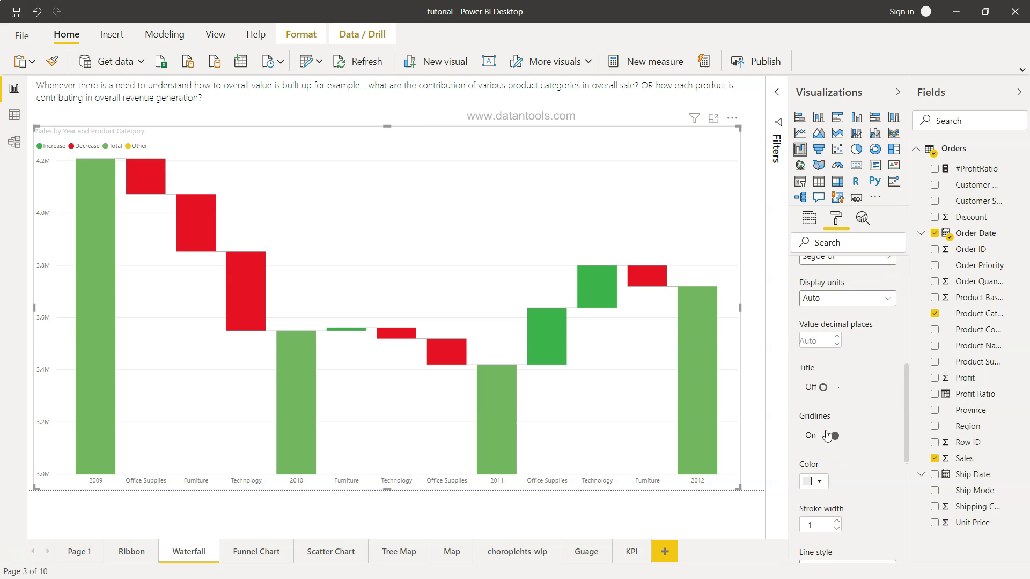
{"action": "left_click", "coordinate": [826, 435]}
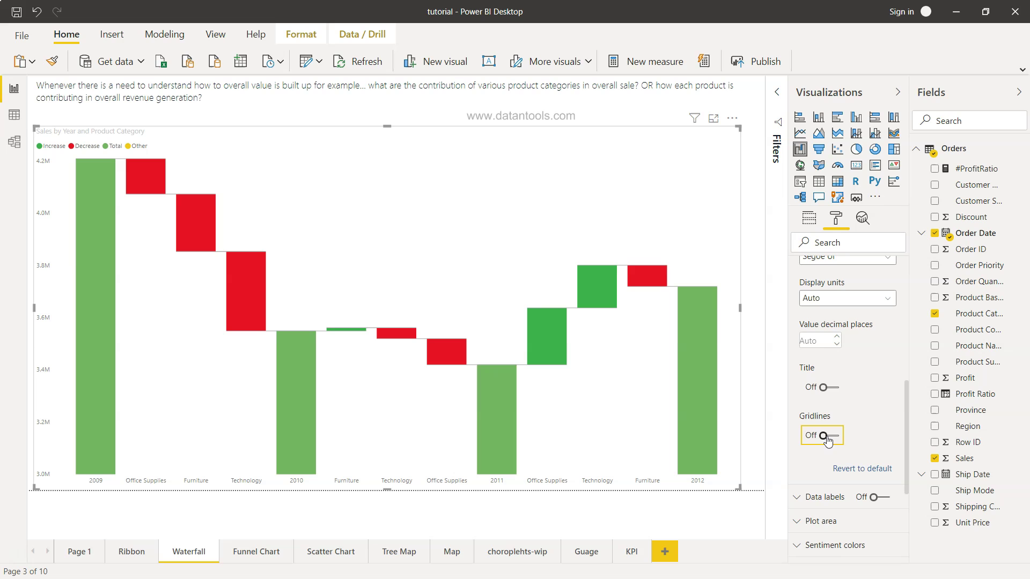
{"action": "left_click", "coordinate": [826, 435]}
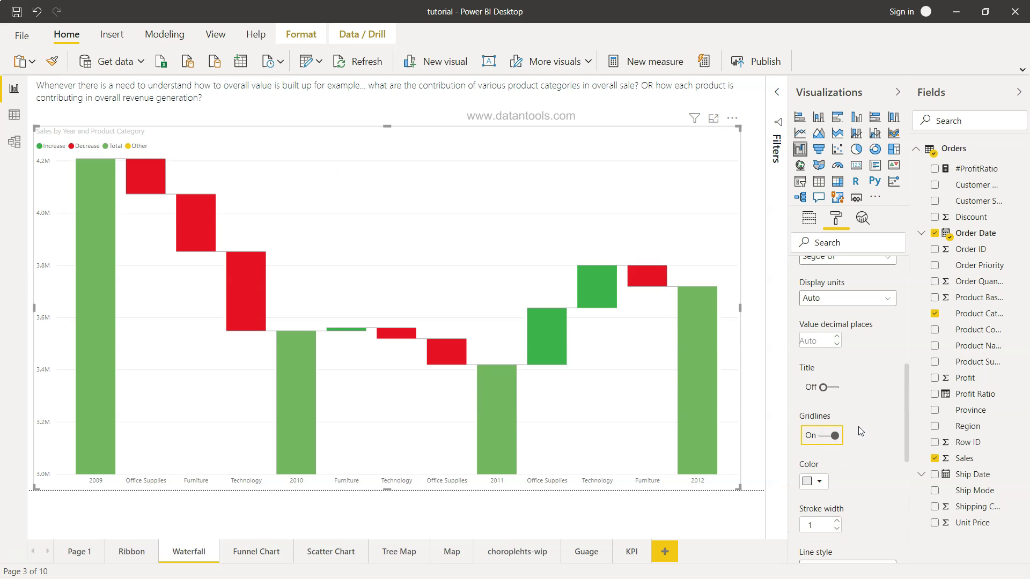
{"action": "scroll", "coordinate": [853, 434], "scroll_direction": "up", "scroll_amount": 2}
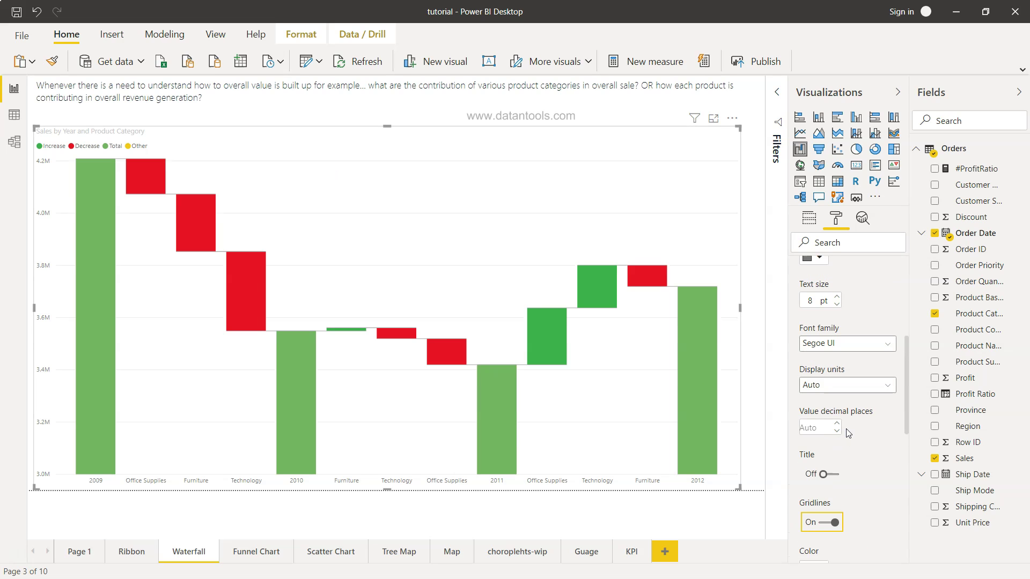
{"action": "scroll", "coordinate": [847, 432], "scroll_direction": "up", "scroll_amount": 5}
{"action": "scroll", "coordinate": [847, 432], "scroll_direction": "up", "scroll_amount": 3}
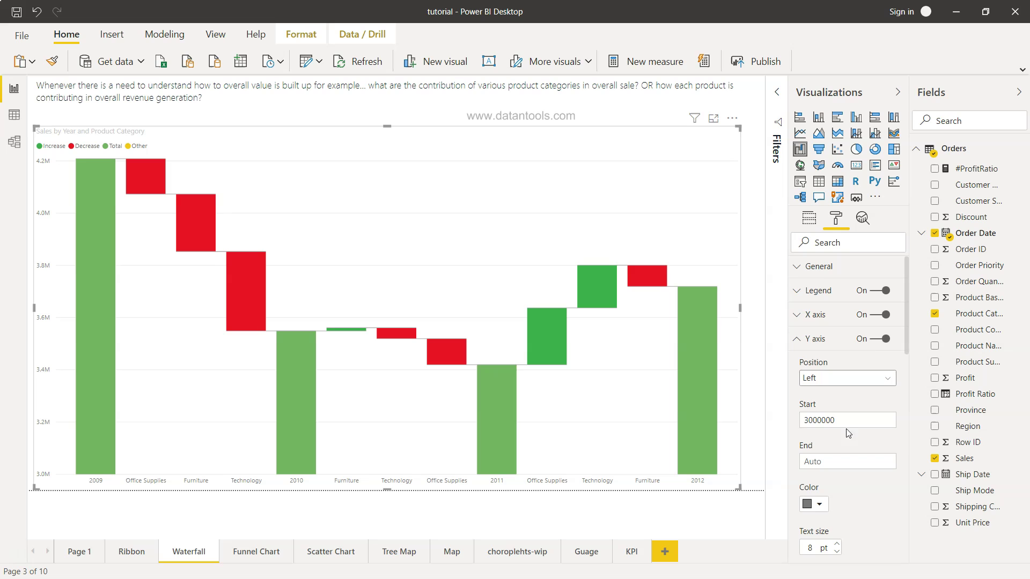
- Turn data labels on and set their display units to Thousands
{"action": "left_click", "coordinate": [797, 340]}
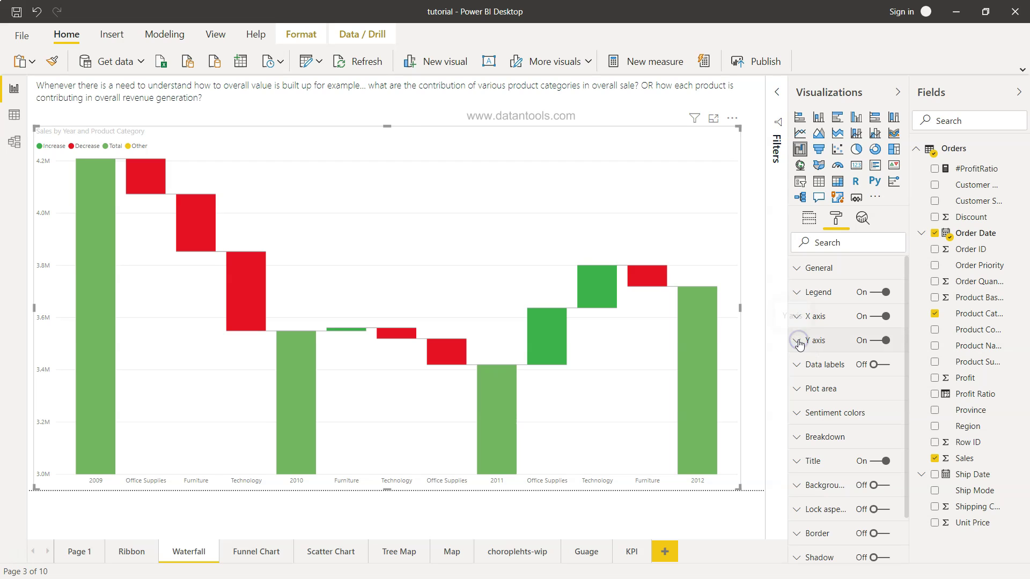
{"action": "left_click", "coordinate": [888, 366]}
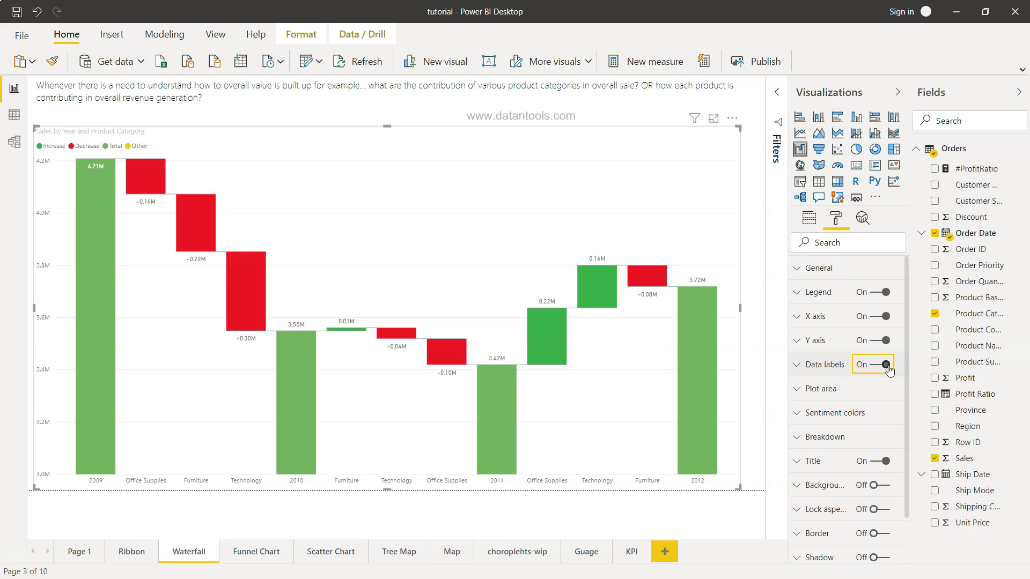
{"action": "left_click", "coordinate": [825, 364]}
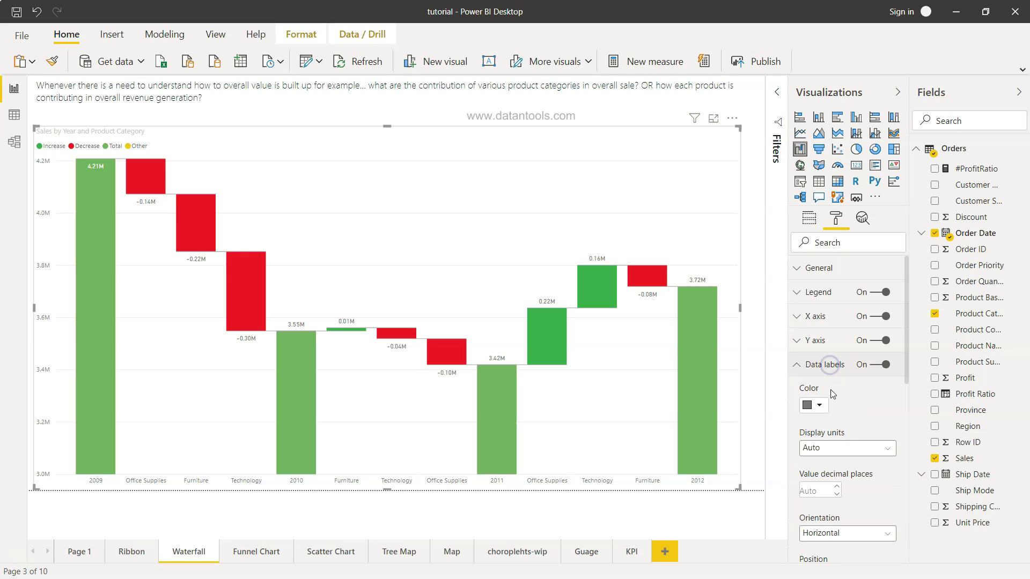
{"action": "left_click", "coordinate": [847, 448]}
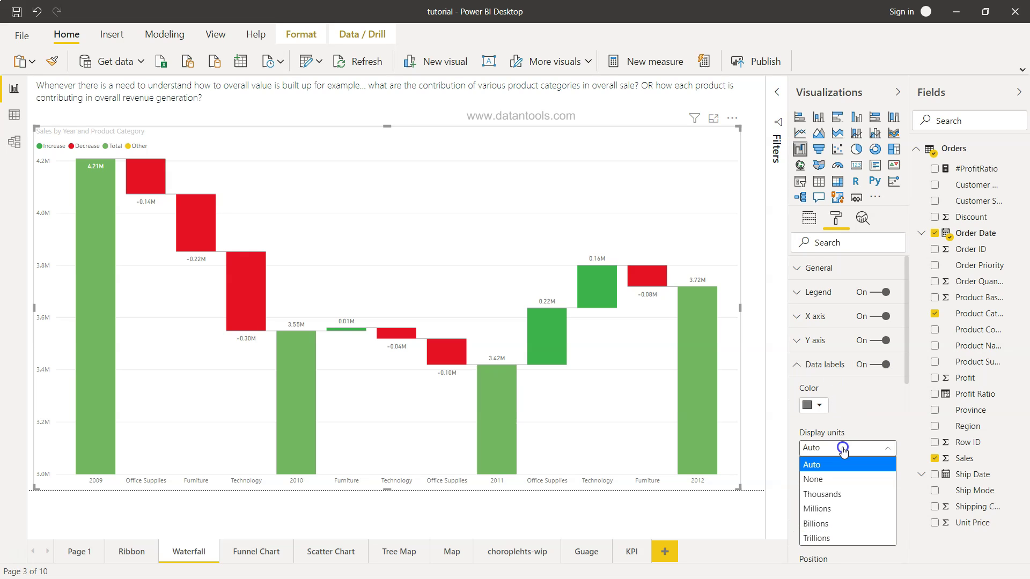
{"action": "left_click", "coordinate": [844, 493]}
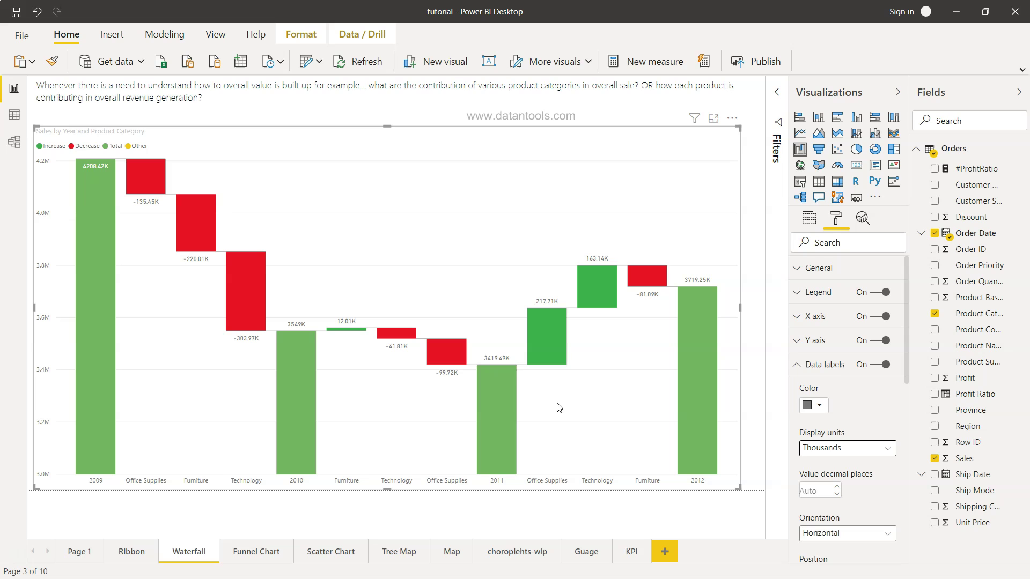
{"action": "scroll", "coordinate": [835, 396], "scroll_direction": "down", "scroll_amount": 1}
{"action": "scroll", "coordinate": [827, 400], "scroll_direction": "down", "scroll_amount": 3}
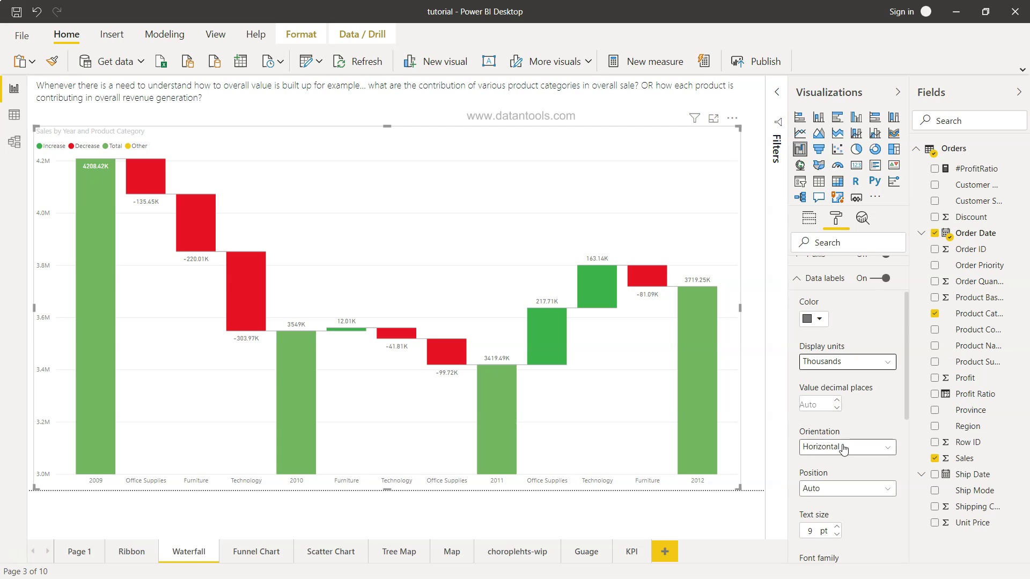
{"action": "scroll", "coordinate": [843, 448], "scroll_direction": "down", "scroll_amount": 3}
{"action": "scroll", "coordinate": [837, 364], "scroll_direction": "down", "scroll_amount": 2}
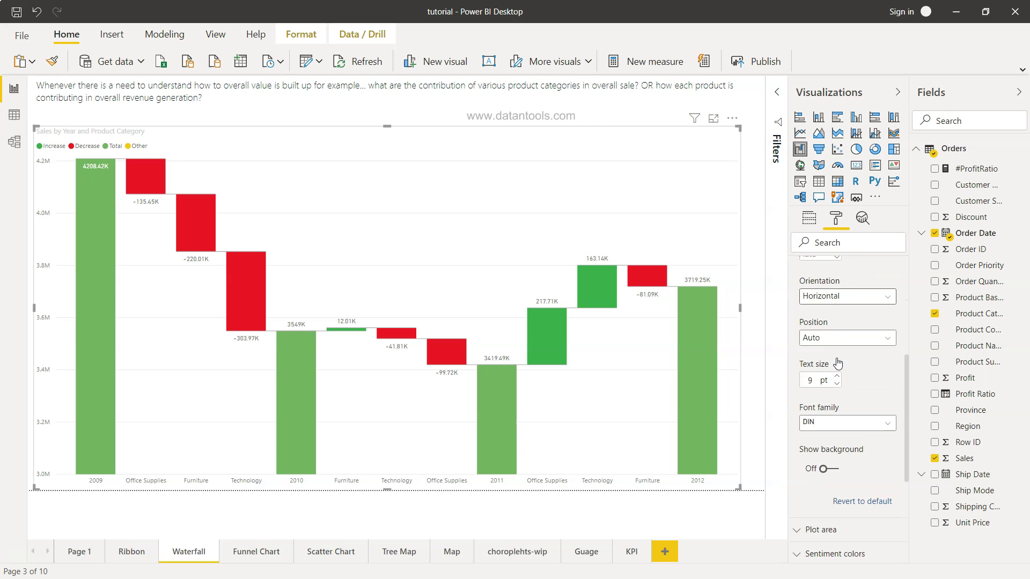
{"action": "scroll", "coordinate": [837, 364], "scroll_direction": "down", "scroll_amount": 1}
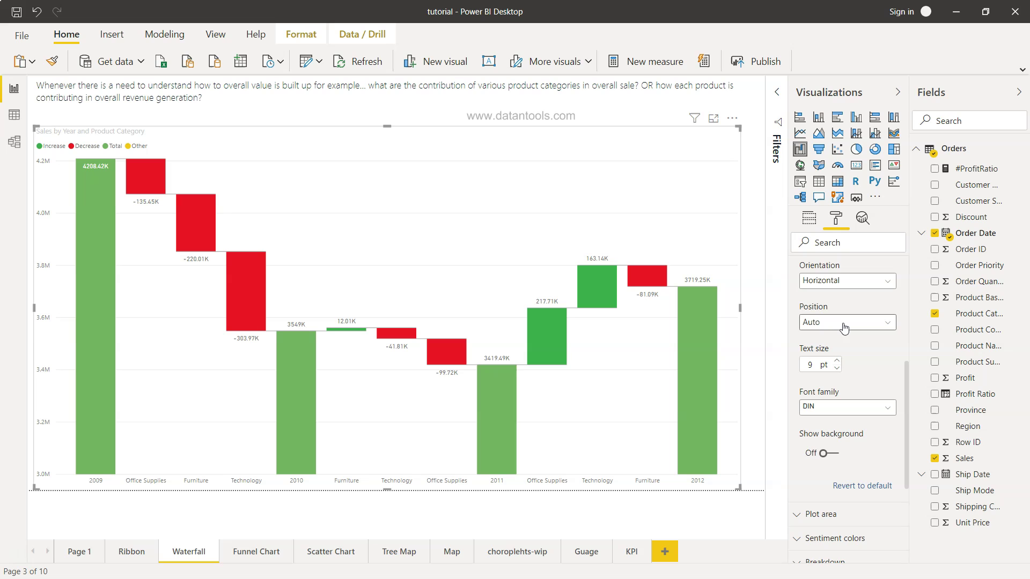
- Set the data label position to Inside center after trying Inside end and Outside end
{"action": "left_click", "coordinate": [843, 323]}
{"action": "left_click", "coordinate": [844, 352]}
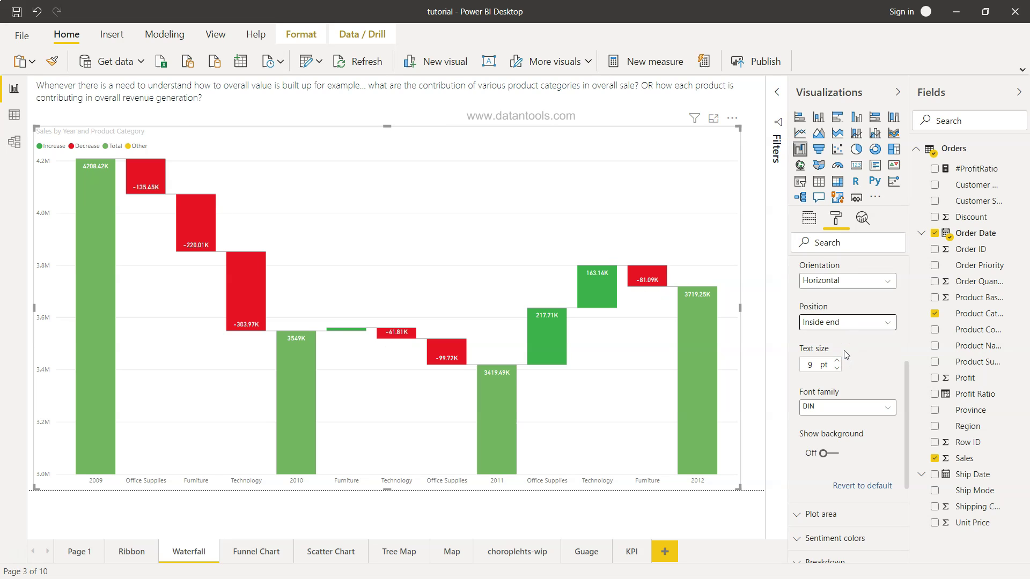
{"action": "left_click", "coordinate": [845, 323]}
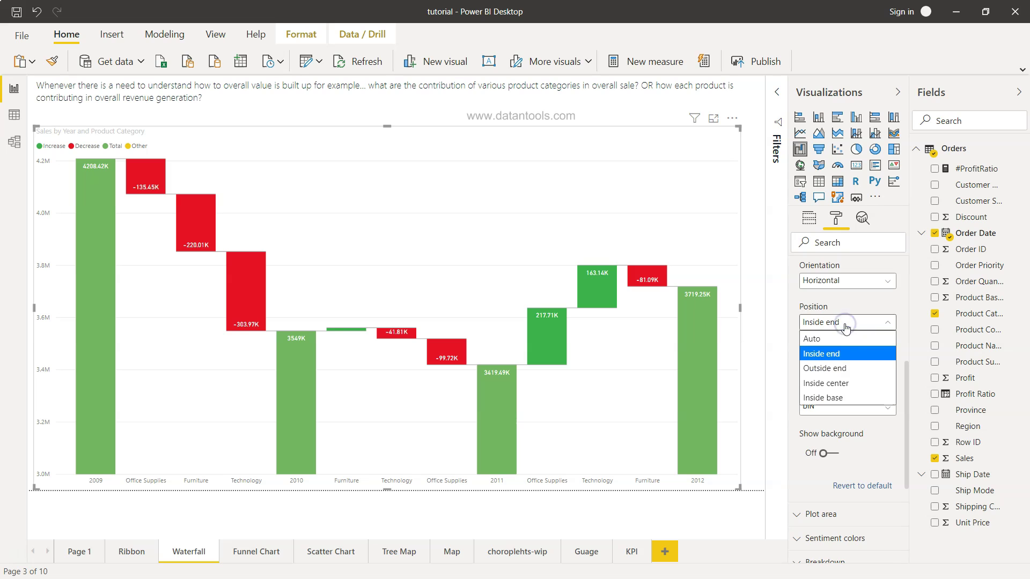
{"action": "left_click", "coordinate": [849, 368]}
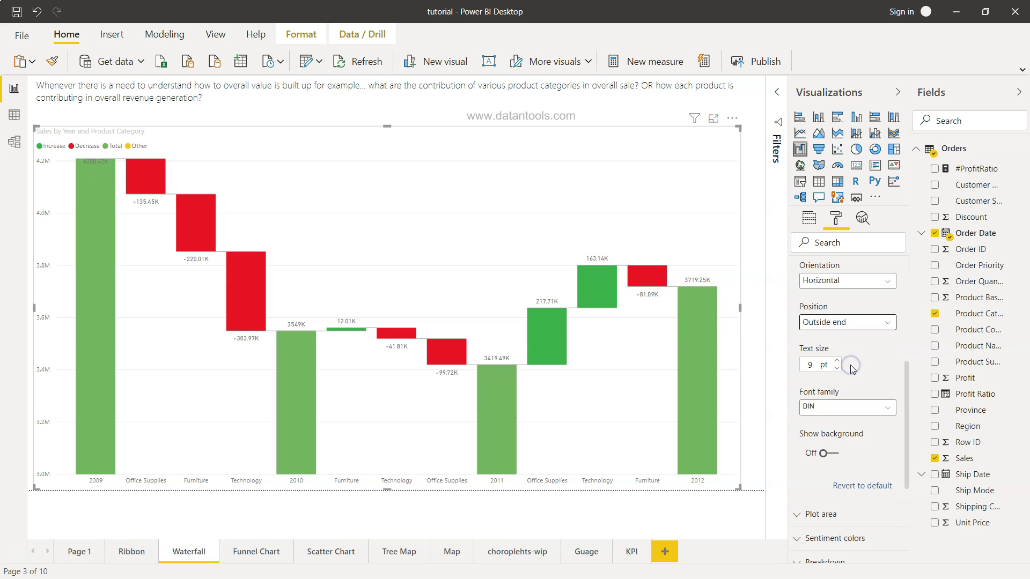
{"action": "left_click", "coordinate": [846, 322]}
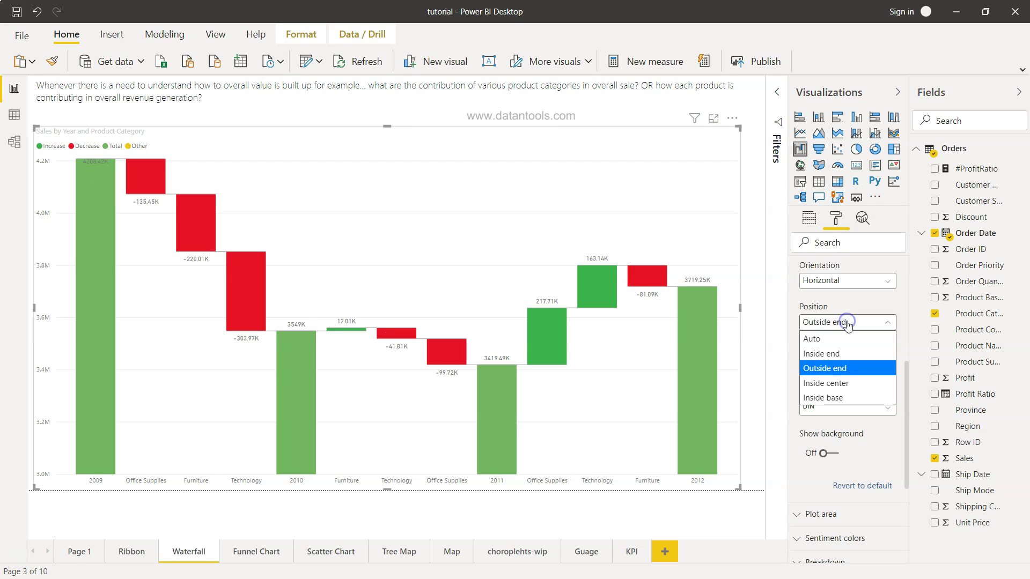
{"action": "left_click", "coordinate": [856, 385]}
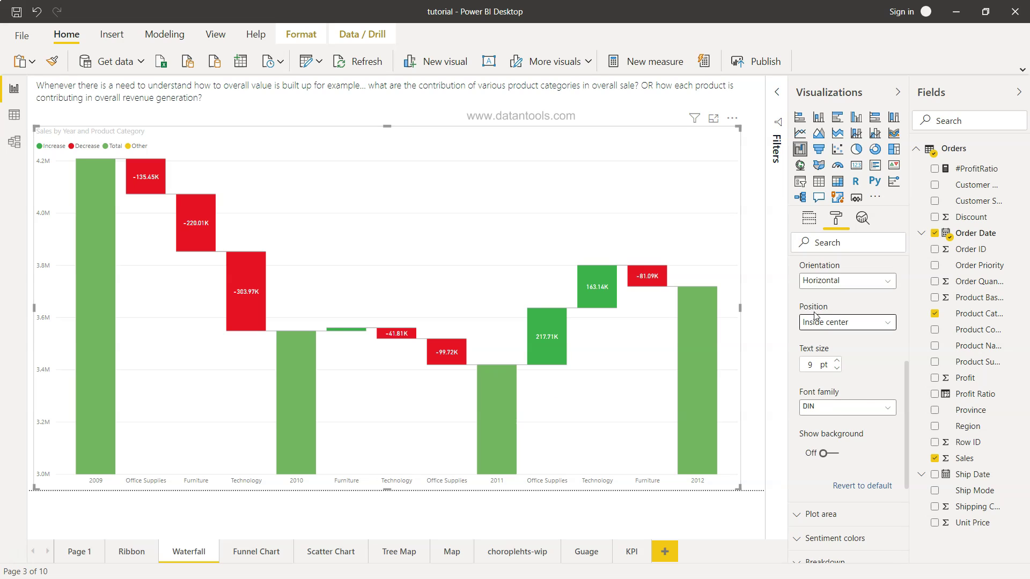
{"action": "scroll", "coordinate": [863, 403], "scroll_direction": "down", "scroll_amount": 3}
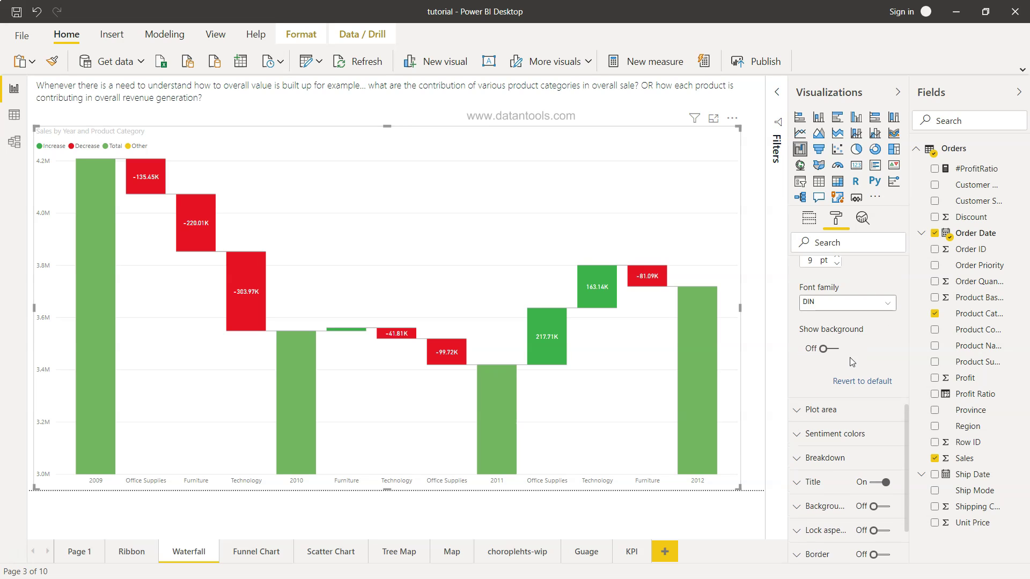
{"action": "left_click", "coordinate": [829, 349]}
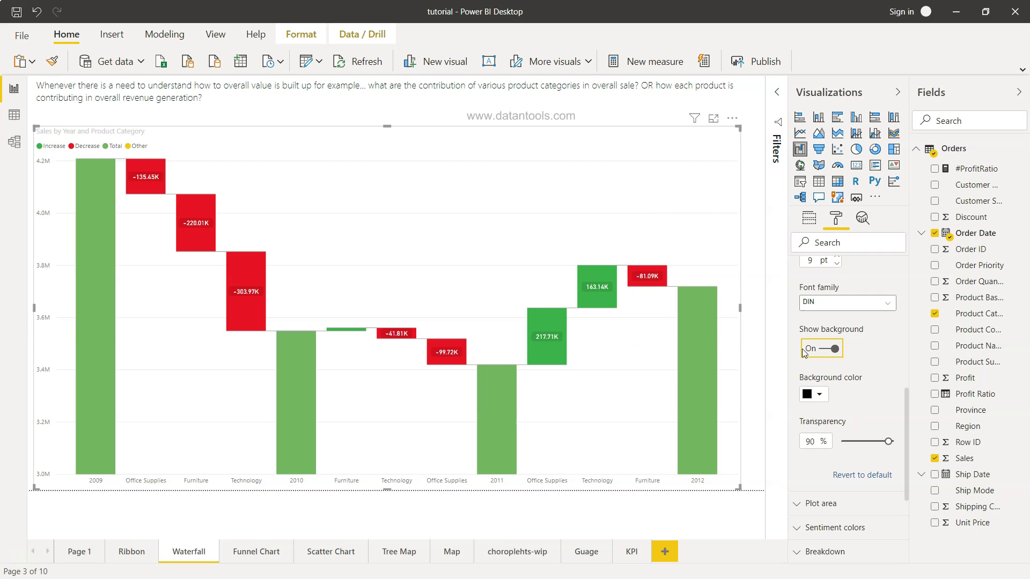
{"action": "left_click", "coordinate": [822, 349]}
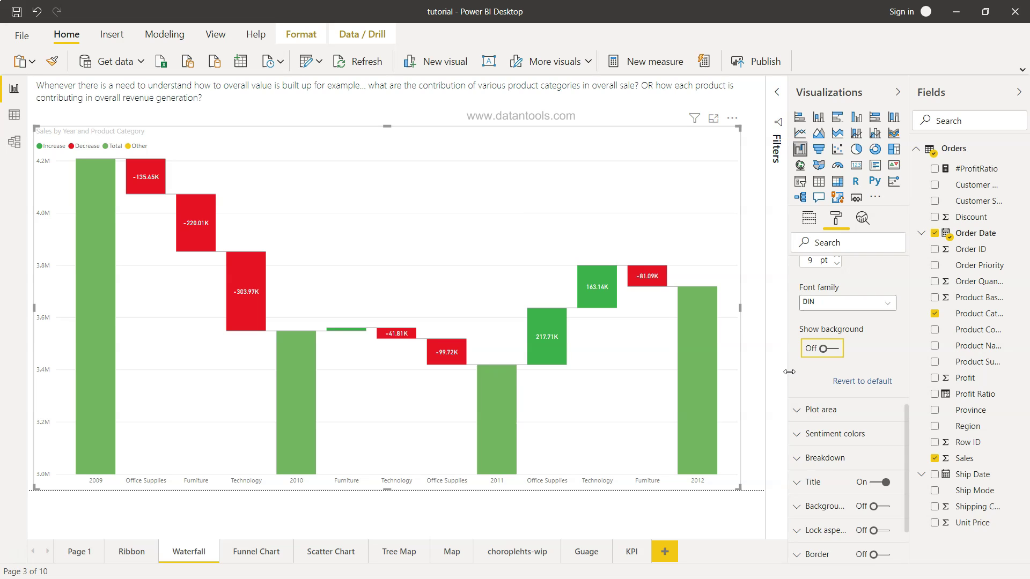
- Expand Sentiment colors and check the Increase color choices without changing them
{"action": "left_click", "coordinate": [797, 435]}
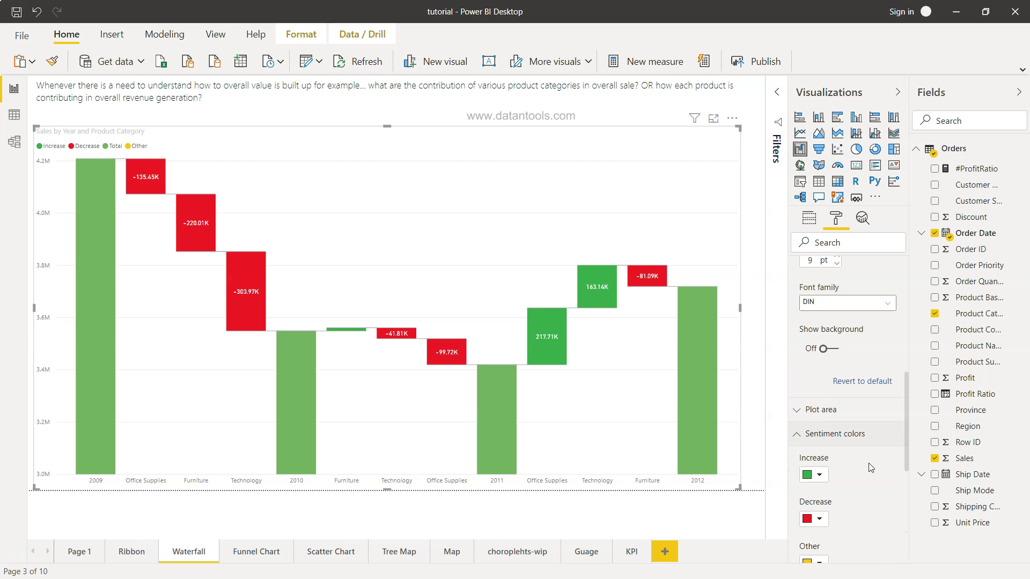
{"action": "scroll", "coordinate": [869, 467], "scroll_direction": "down", "scroll_amount": 2}
{"action": "scroll", "coordinate": [870, 466], "scroll_direction": "down", "scroll_amount": 1}
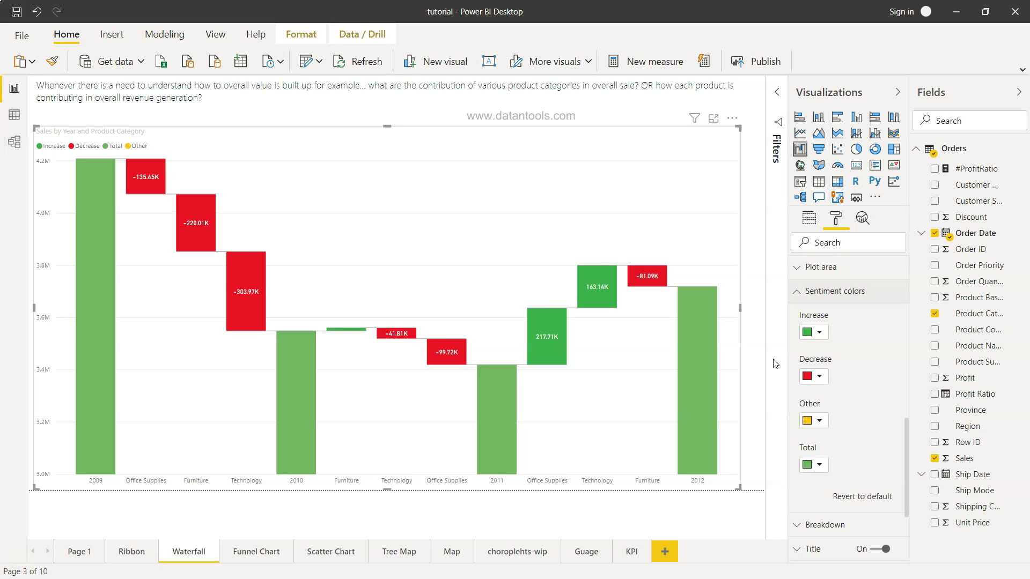
{"action": "left_click", "coordinate": [819, 333]}
{"action": "left_click", "coordinate": [868, 424]}
{"action": "scroll", "coordinate": [820, 442], "scroll_direction": "down", "scroll_amount": 1}
{"action": "scroll", "coordinate": [822, 441], "scroll_direction": "down", "scroll_amount": 1}
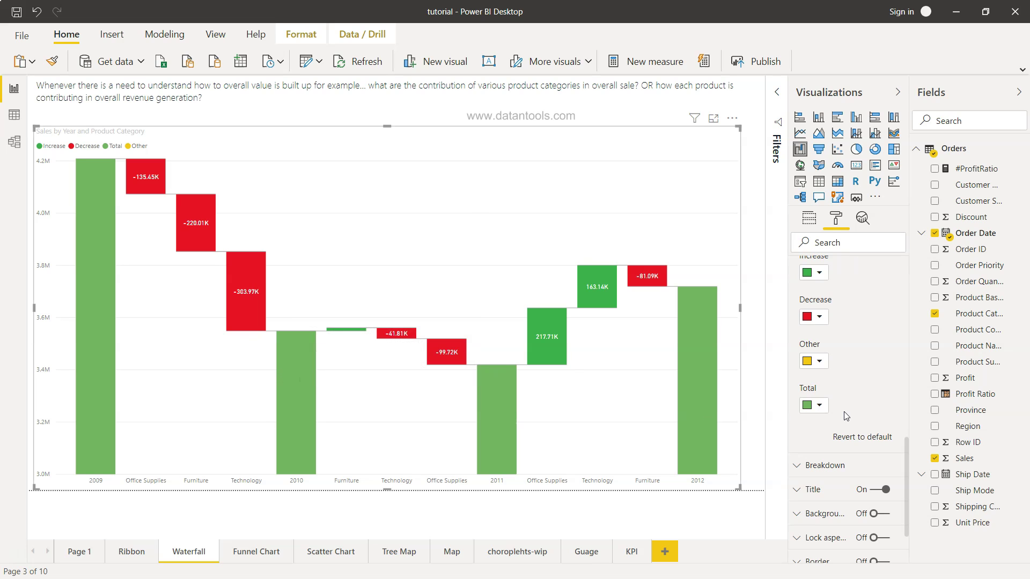
{"action": "scroll", "coordinate": [846, 415], "scroll_direction": "down", "scroll_amount": 2}
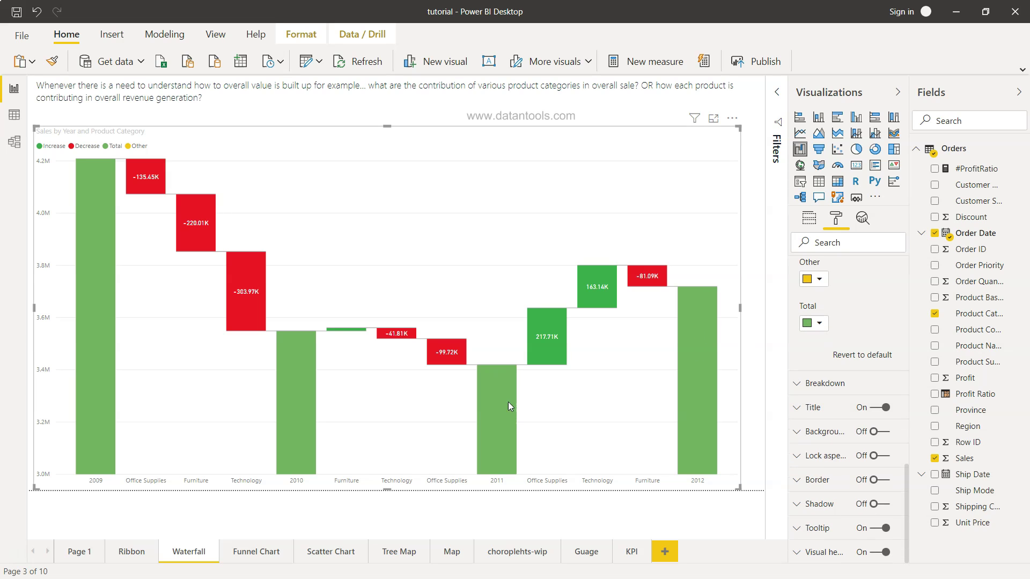
- Set the Total bar color to a darker gray theme color, after trying gray and mint green
{"action": "left_click", "coordinate": [819, 323]}
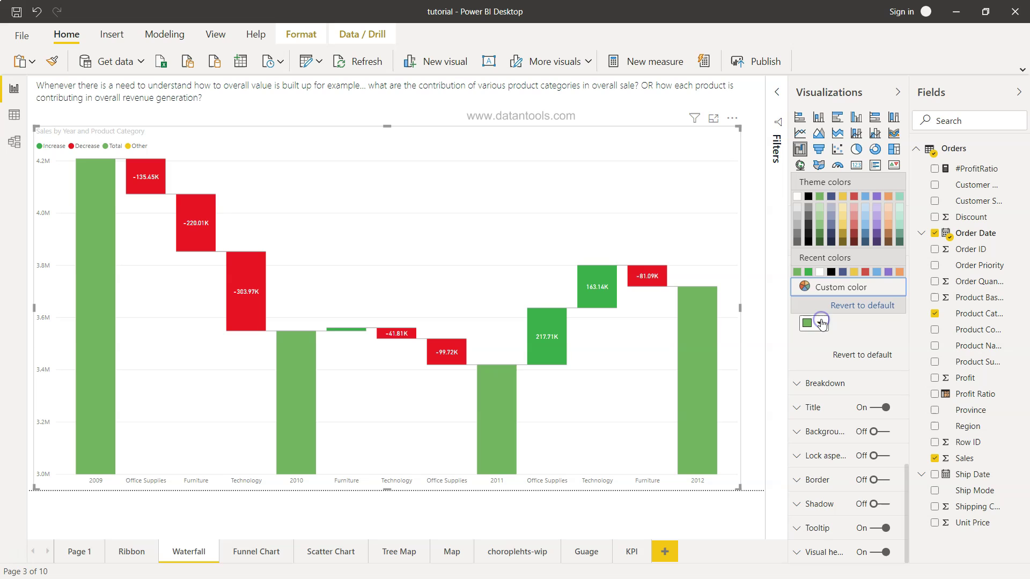
{"action": "left_click", "coordinate": [821, 322]}
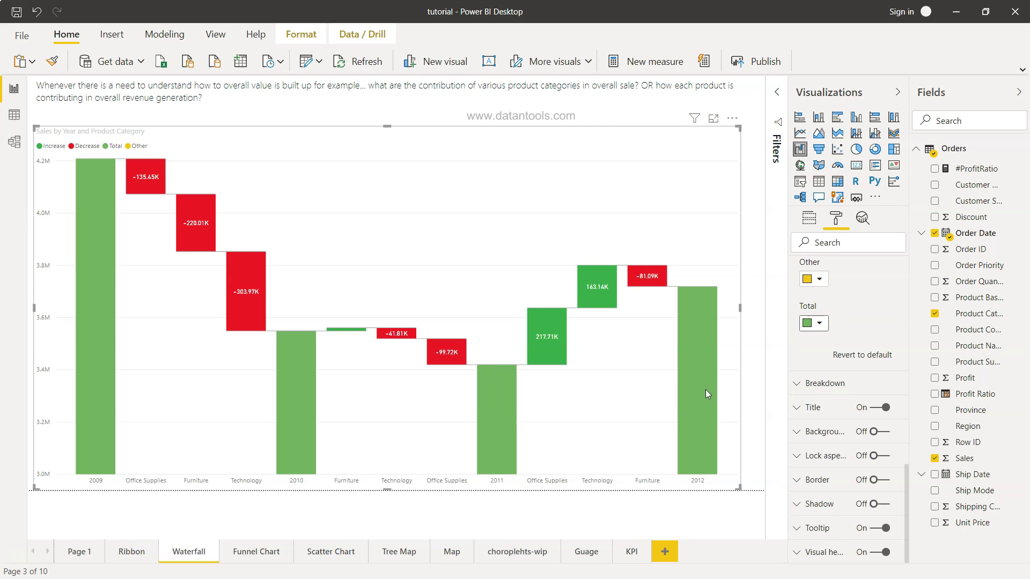
{"action": "left_click", "coordinate": [821, 325]}
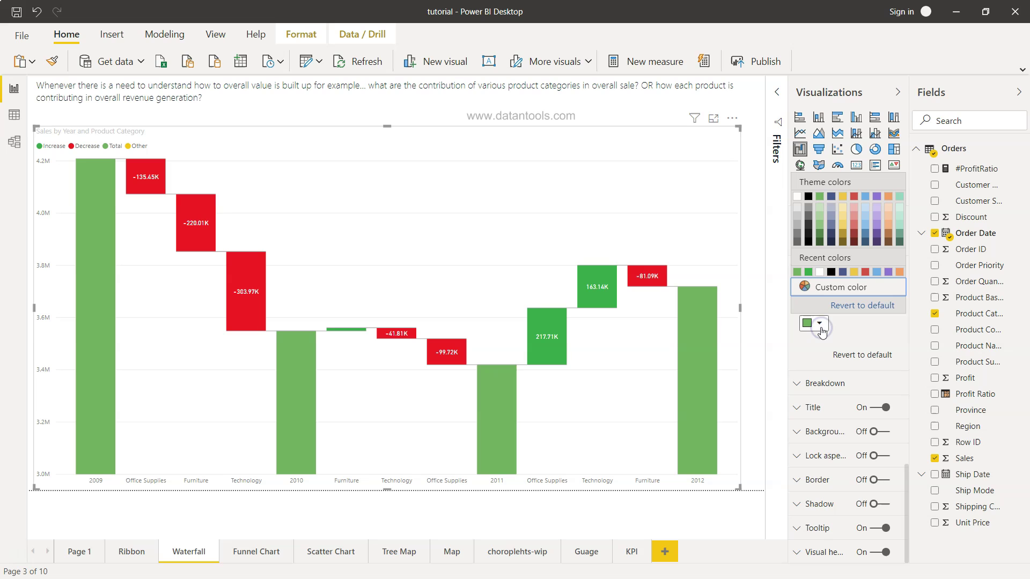
{"action": "left_click", "coordinate": [798, 227]}
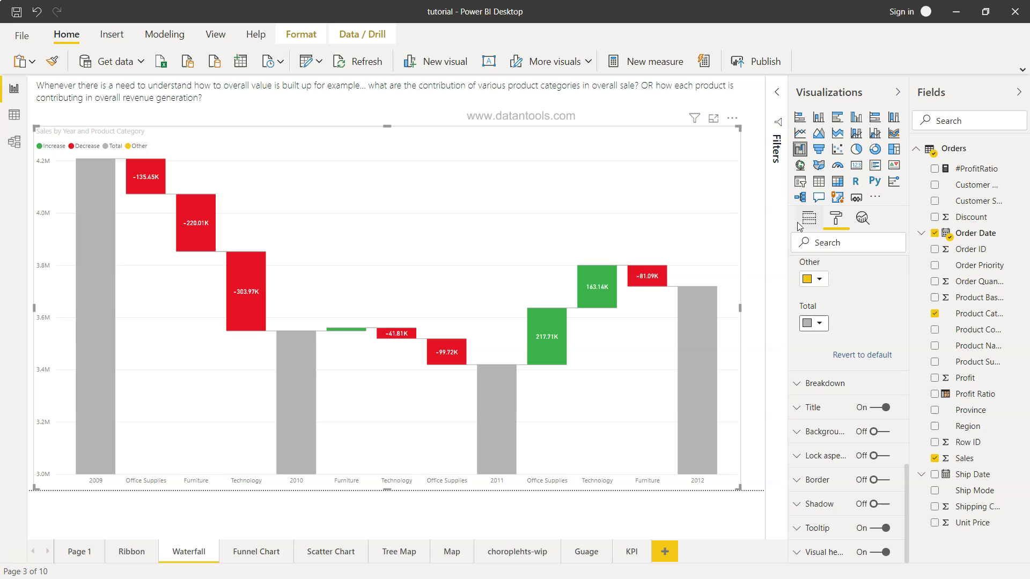
{"action": "left_click", "coordinate": [819, 325]}
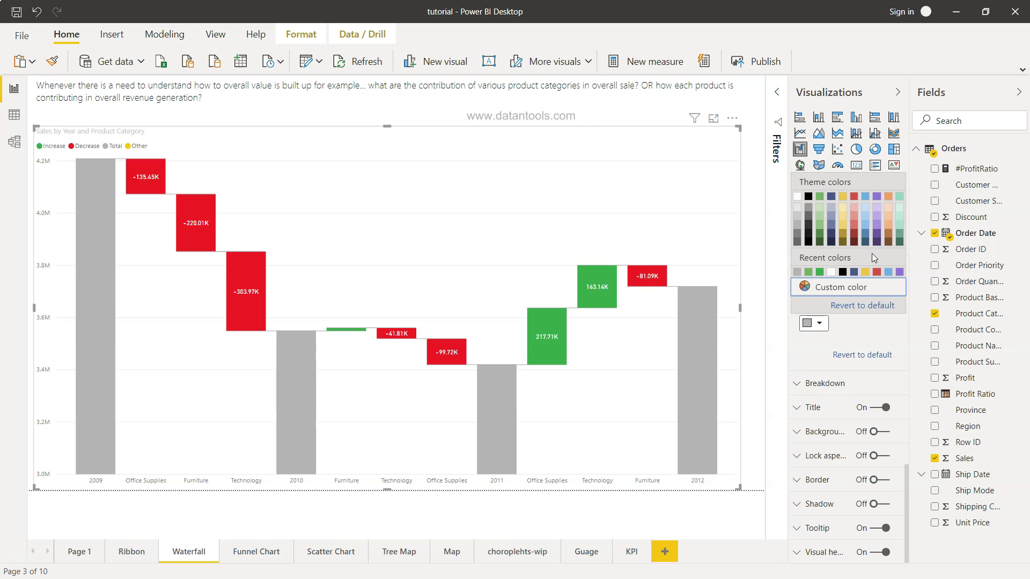
{"action": "left_click", "coordinate": [900, 207]}
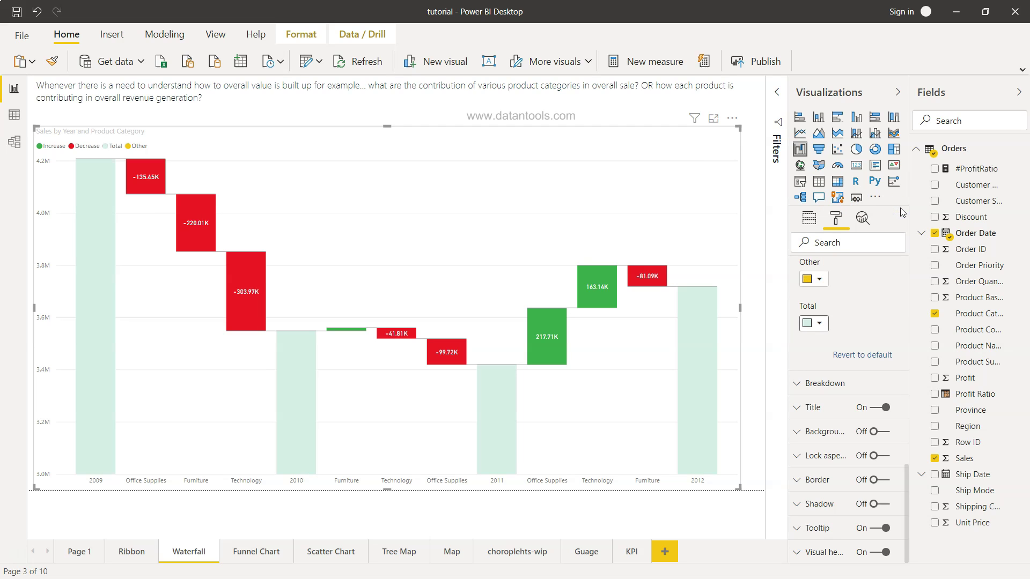
{"action": "left_click", "coordinate": [819, 324]}
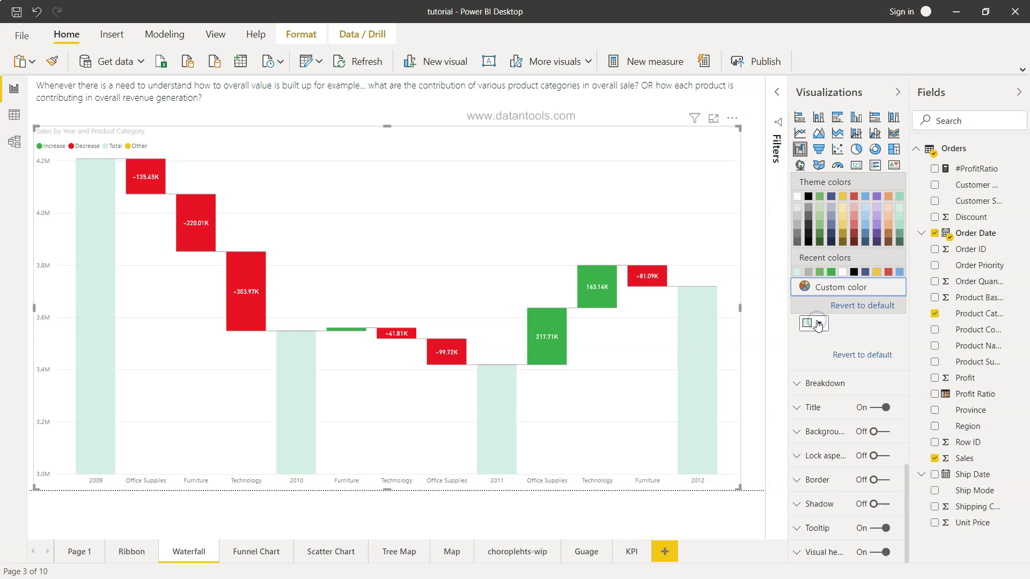
{"action": "left_click", "coordinate": [808, 237]}
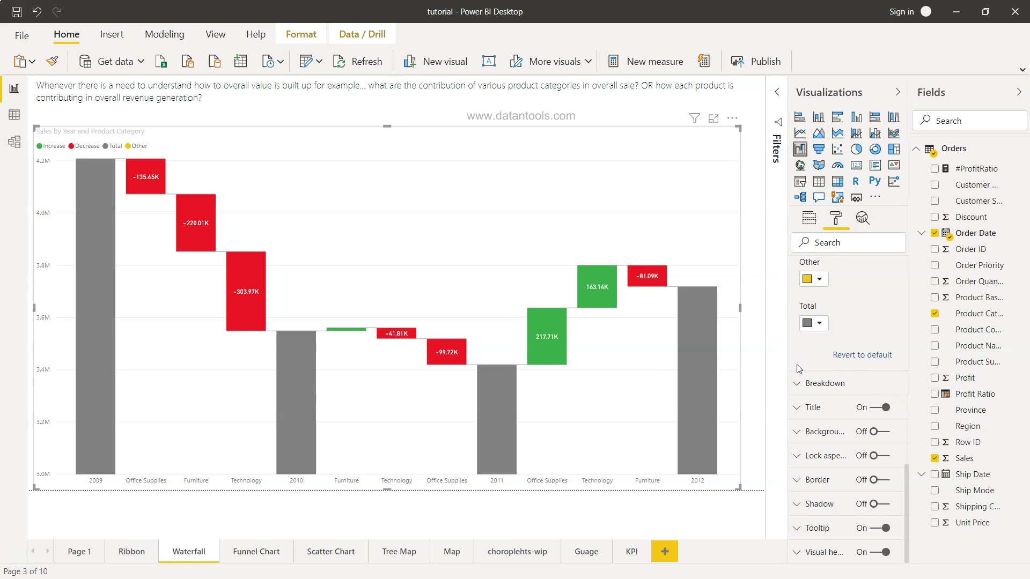
{"action": "left_click", "coordinate": [797, 384]}
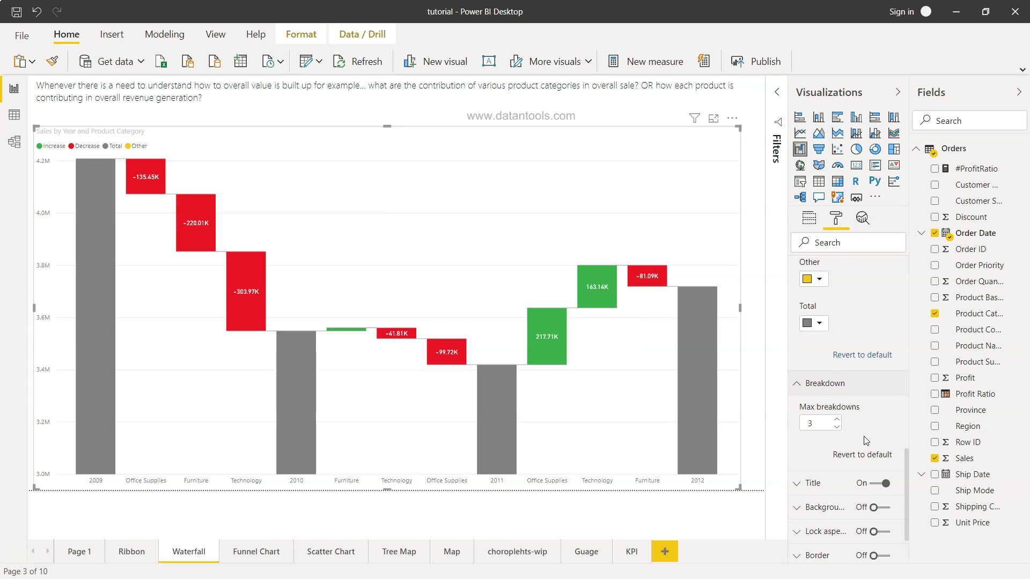
{"action": "left_click", "coordinate": [807, 386]}
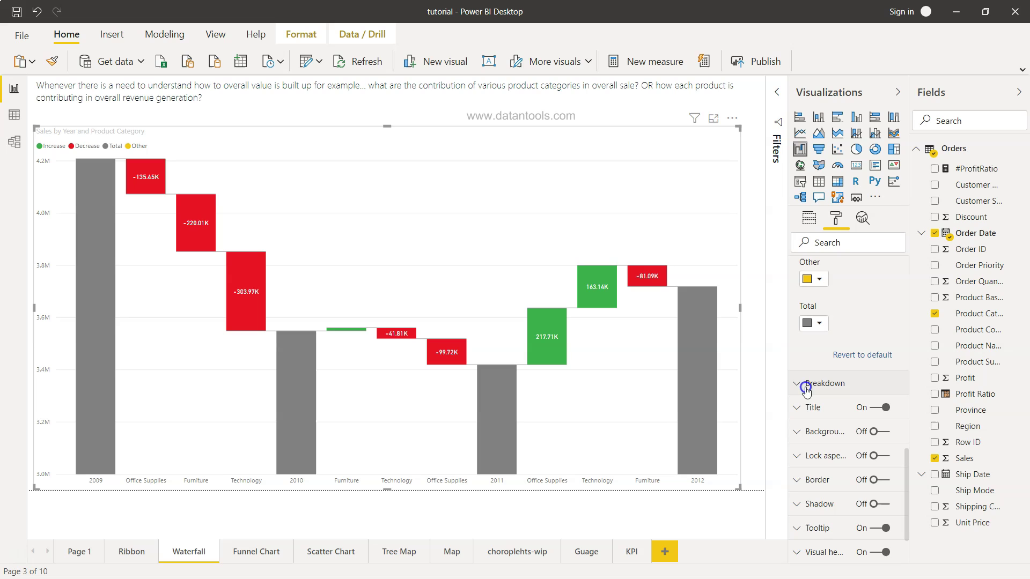